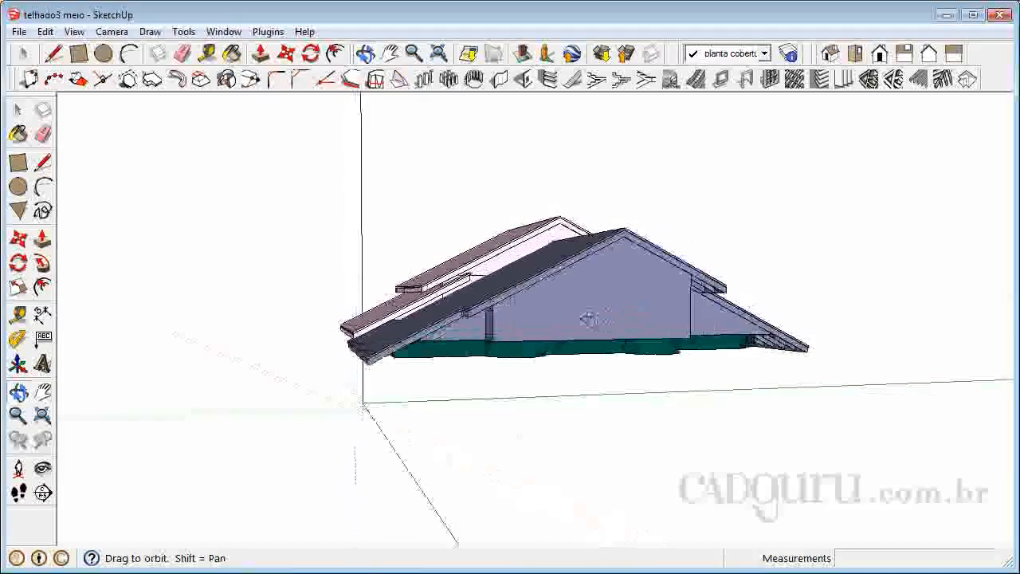
Open the roof group on the cobertura layer for editing.
left_click_drag(485, 373, 492, 363)
scroll(492, 363, "up", 2)
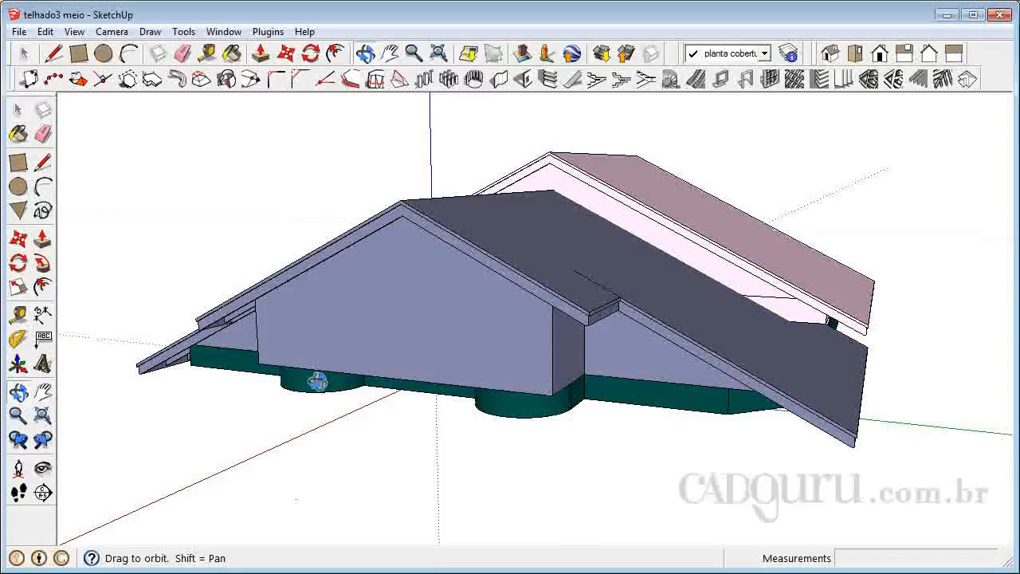
left_click_drag(312, 356, 664, 380)
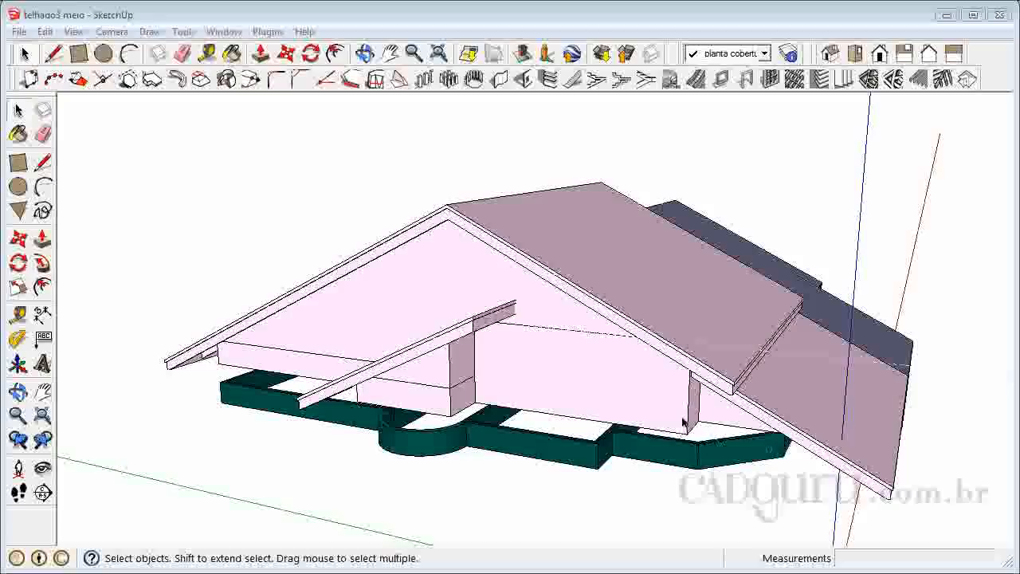
left_click(585, 332)
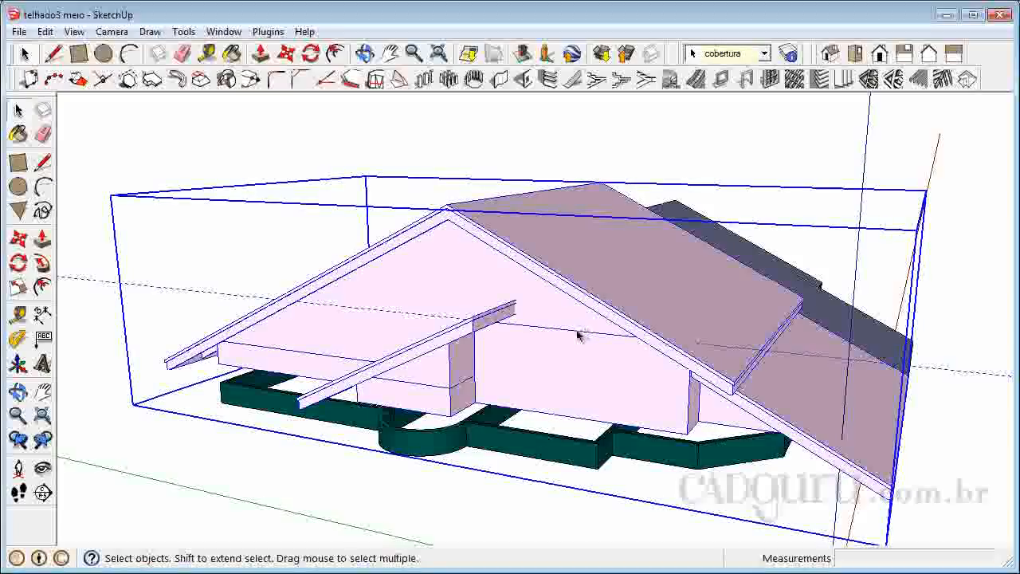
double_click(572, 364)
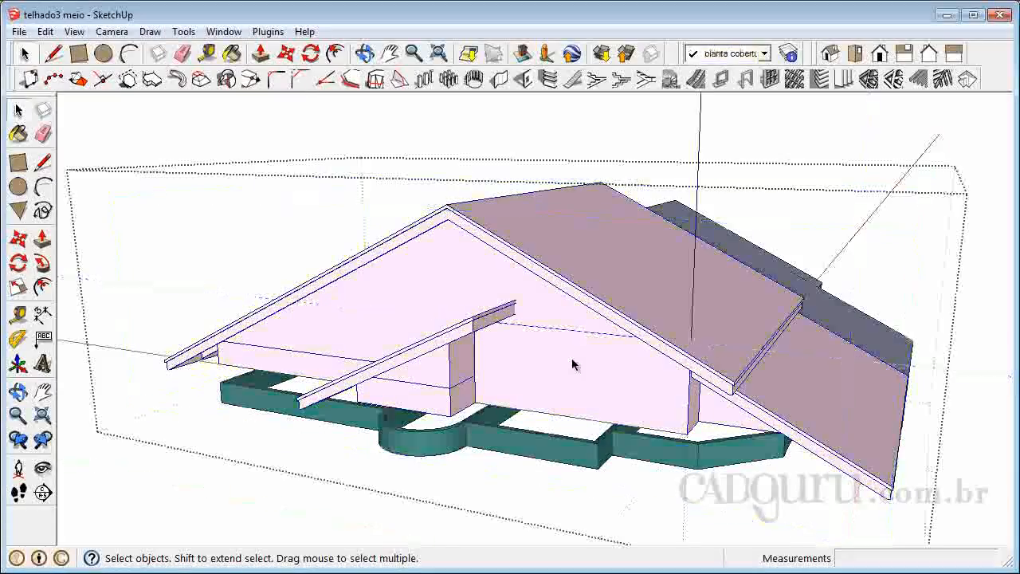
Delete the gable wall piece that closes the end beneath the light pink roof.
left_click(536, 371)
left_click(488, 276)
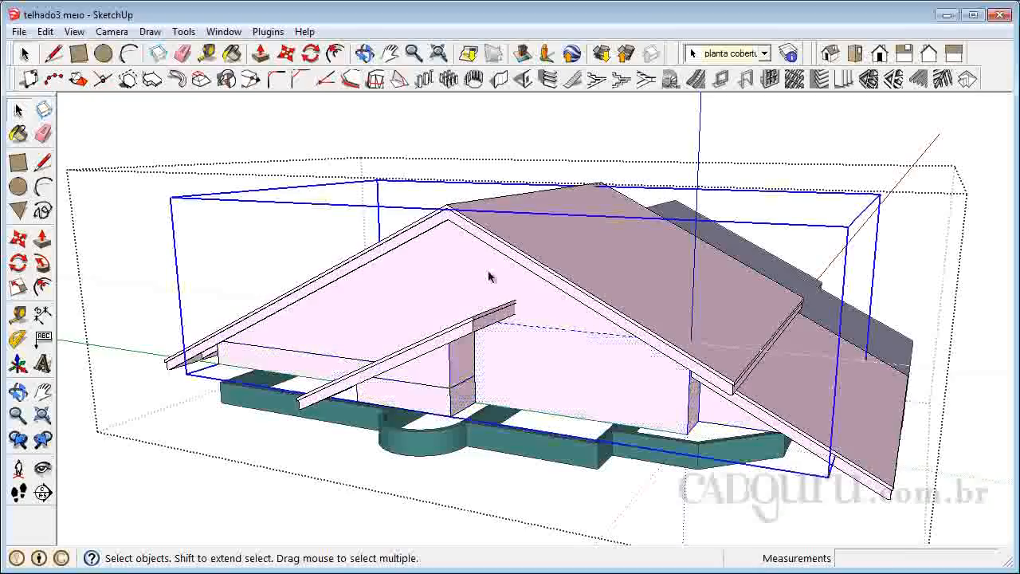
left_click(574, 383)
left_click(450, 403)
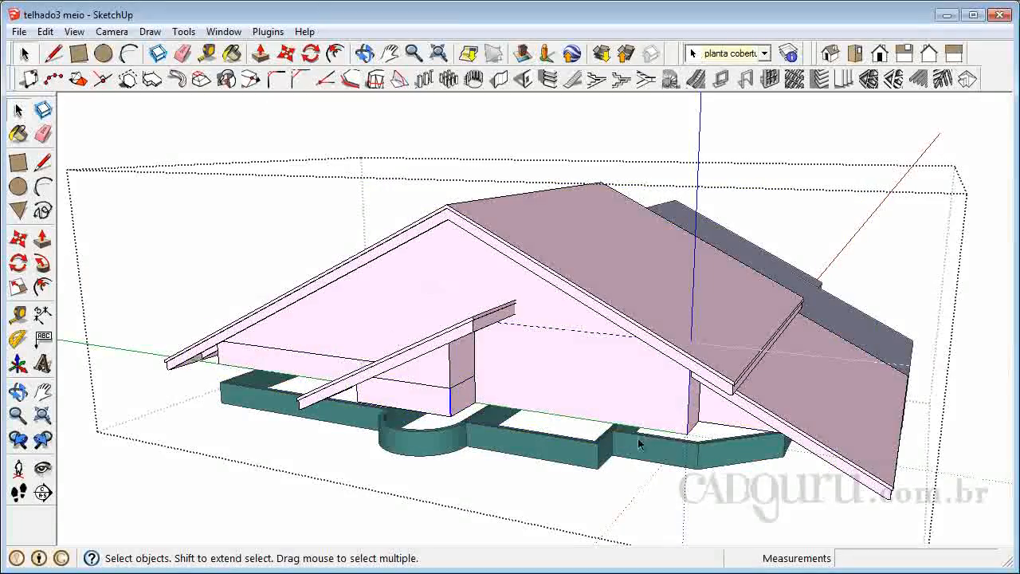
left_click(721, 418)
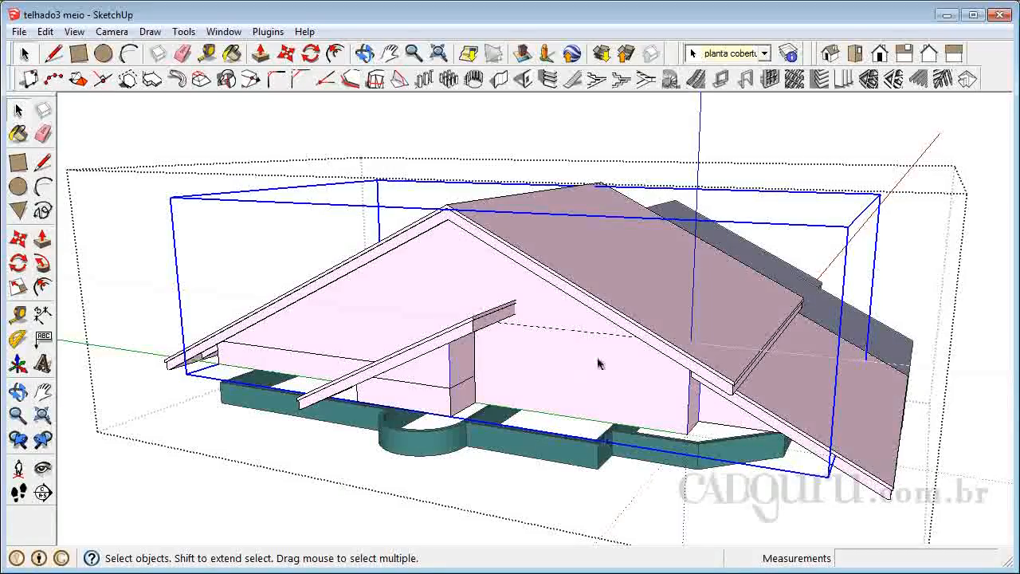
key("Delete")
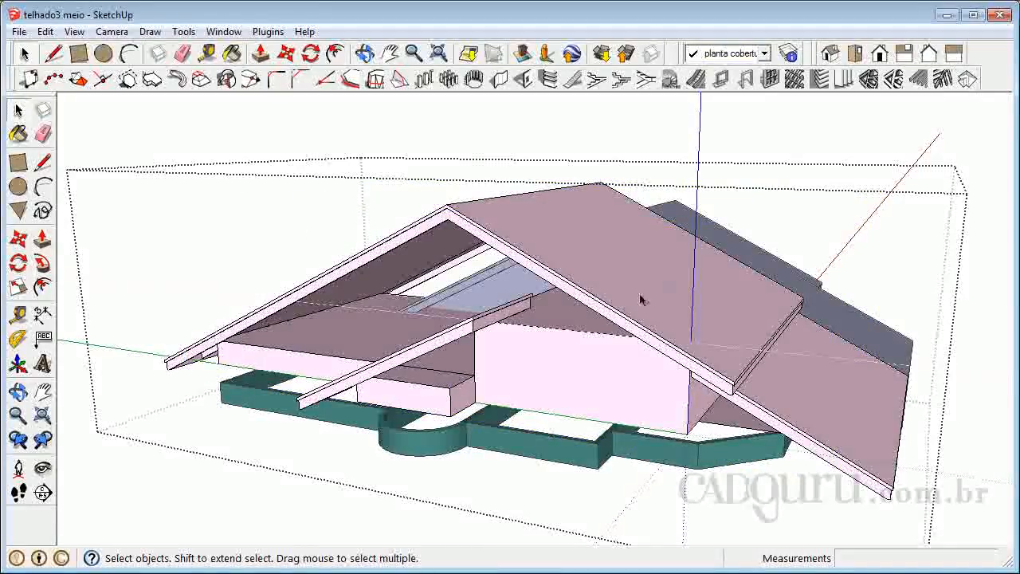
Examine the opened end beneath the pink roof and exit the roof group.
left_click(17, 391)
left_click_drag(319, 383, 441, 336)
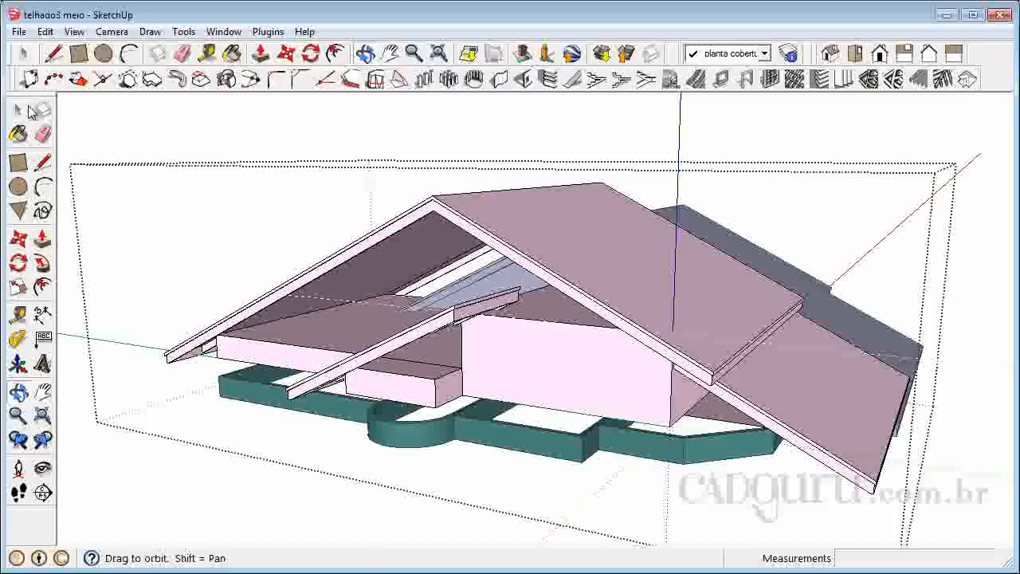
left_click(31, 112)
left_click(160, 146)
left_click(515, 375)
left_click(555, 385)
double_click(556, 385)
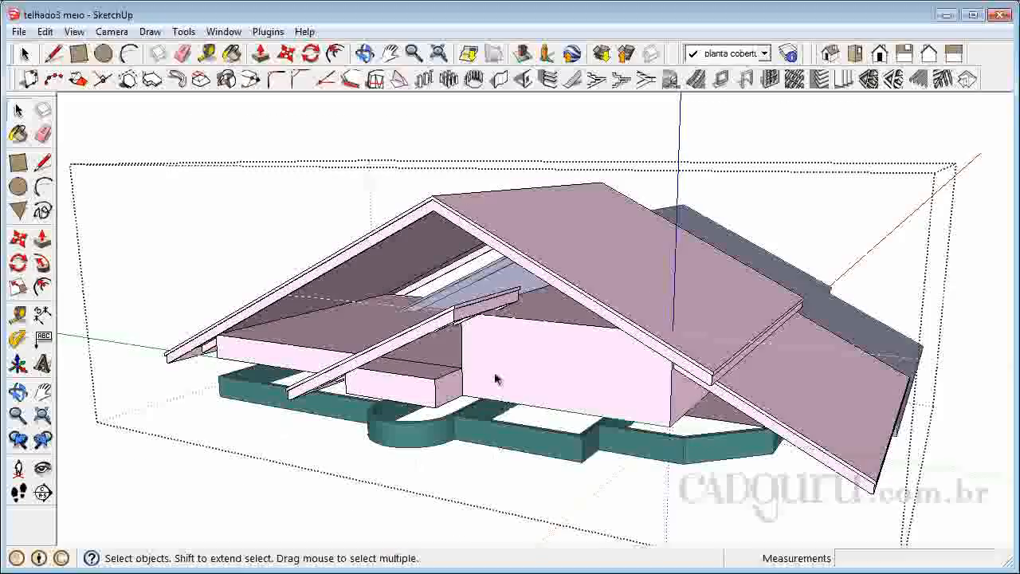
scroll(496, 381, "up", 1)
scroll(584, 411, "down", 1)
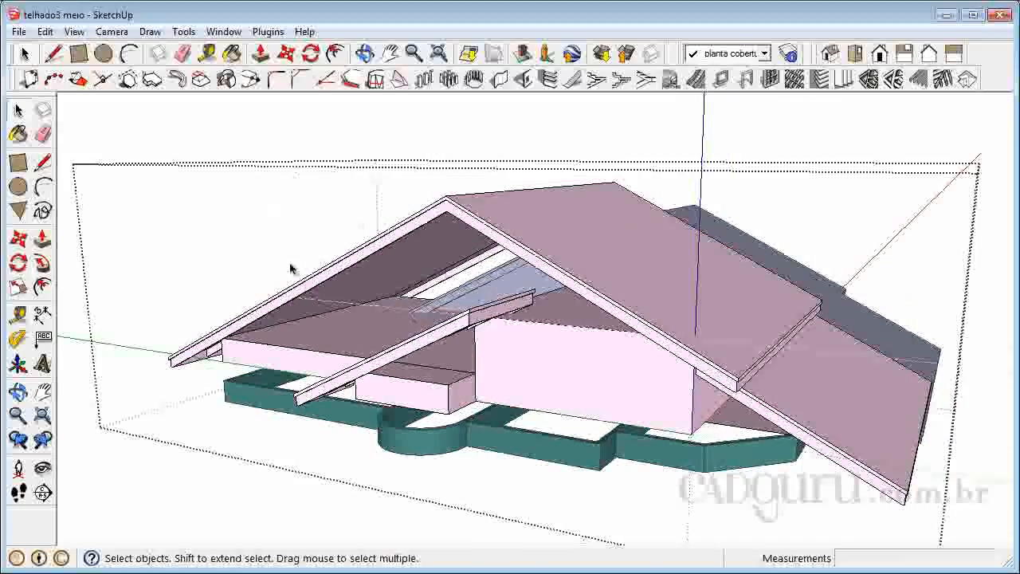
left_click(311, 137)
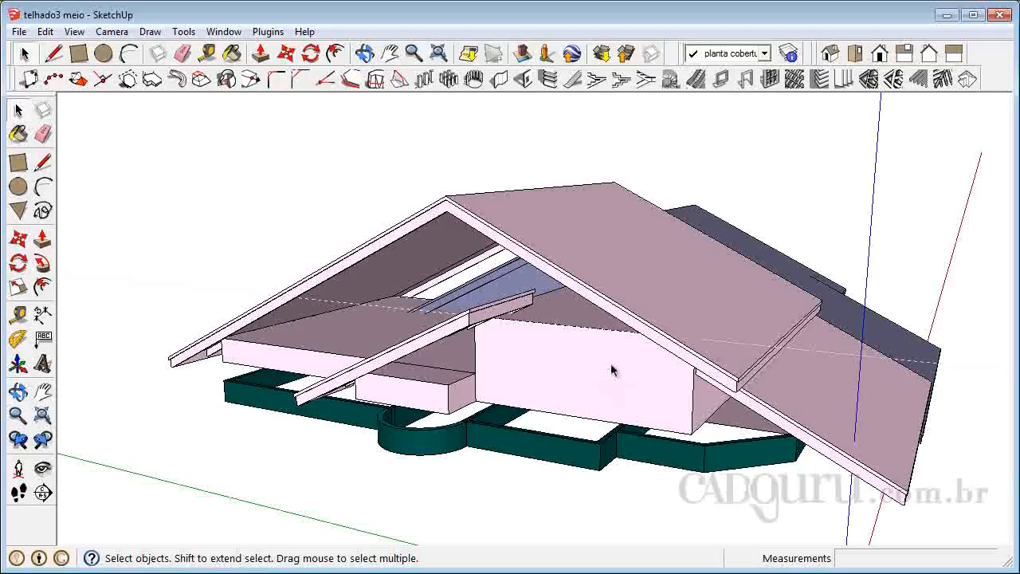
Reopen the roof group from the opposite side and delete the gable wall piece beneath the dark blue-grey roof.
left_click(18, 391)
left_click_drag(740, 391, 292, 372)
left_click_drag(692, 434, 754, 340)
right_click(463, 401)
left_click(493, 408)
scroll(455, 414, "up", 4)
left_click(466, 402)
scroll(544, 212, "down", 2)
double_click(495, 369)
left_click(490, 362)
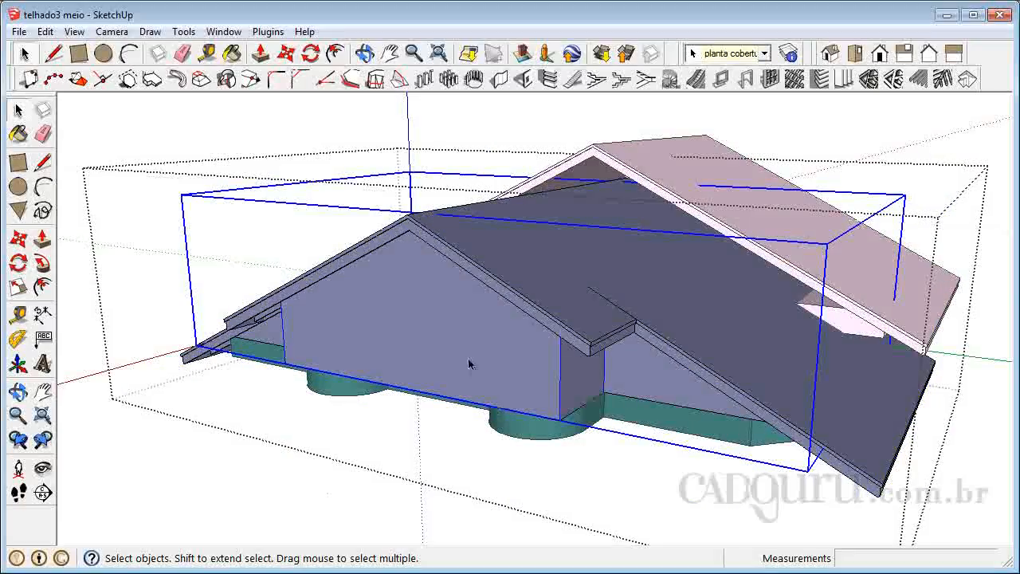
key("Delete")
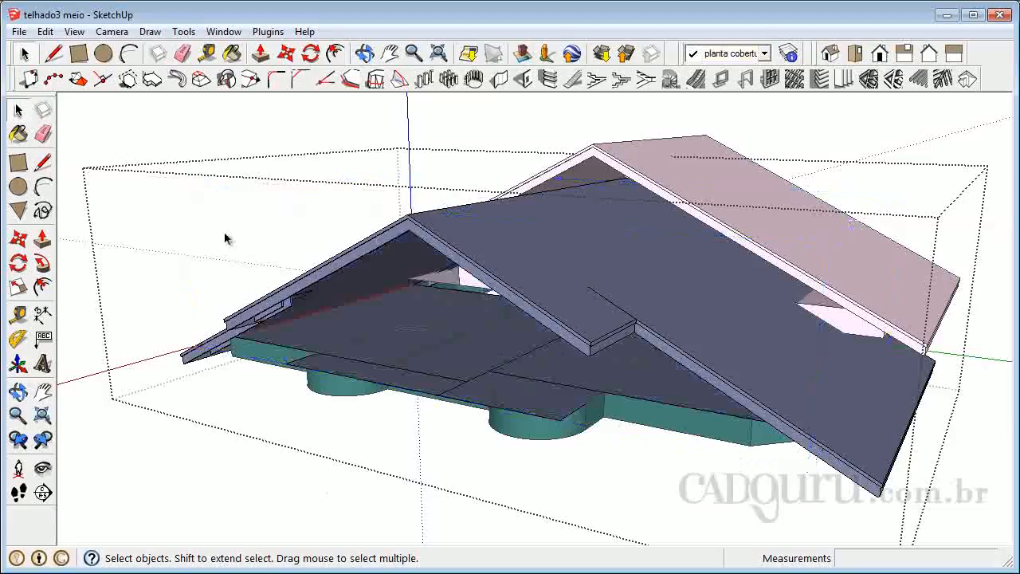
Examine the open gables, the roof bases and the house walls below them from both ends.
left_click(19, 390)
left_click_drag(433, 467, 641, 309)
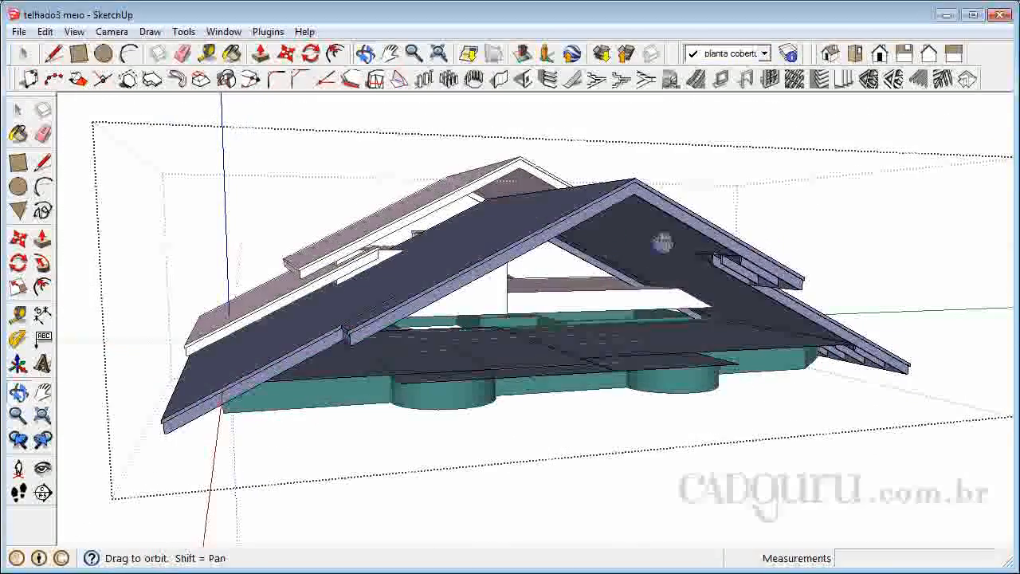
left_click_drag(736, 323, 526, 363)
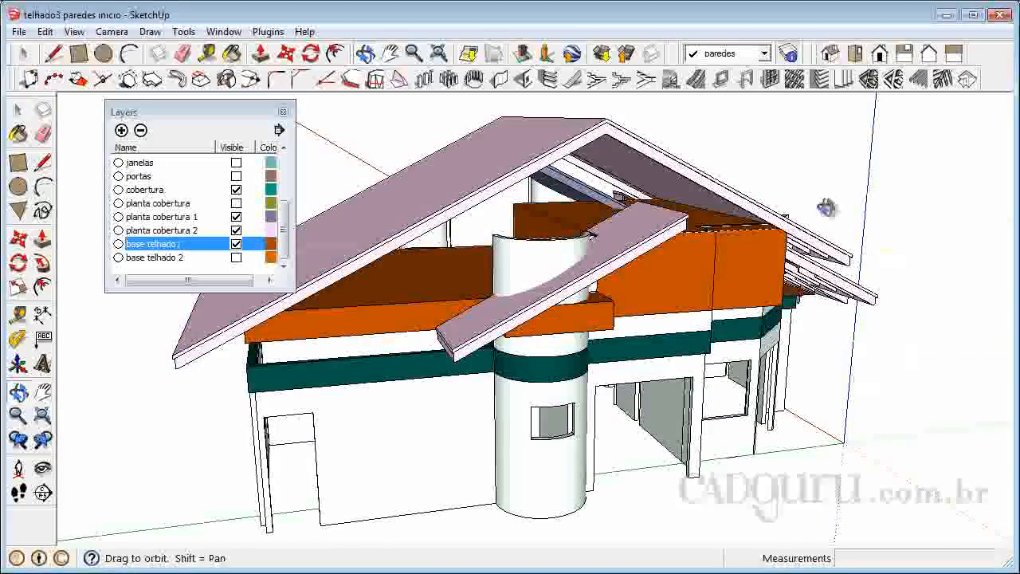
left_click_drag(882, 339, 779, 331)
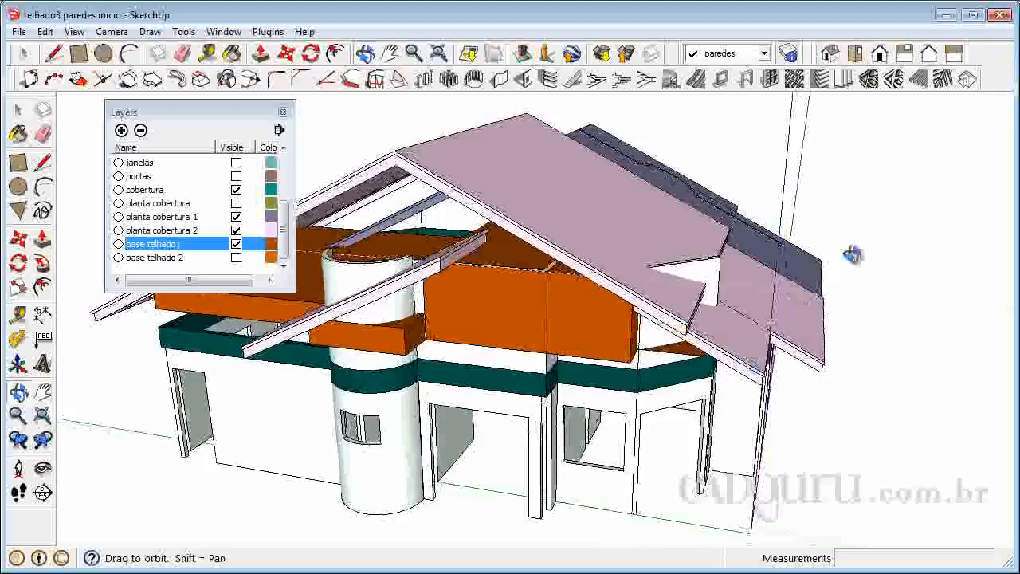
scroll(871, 255, "down", 2)
scroll(540, 287, "up", 3)
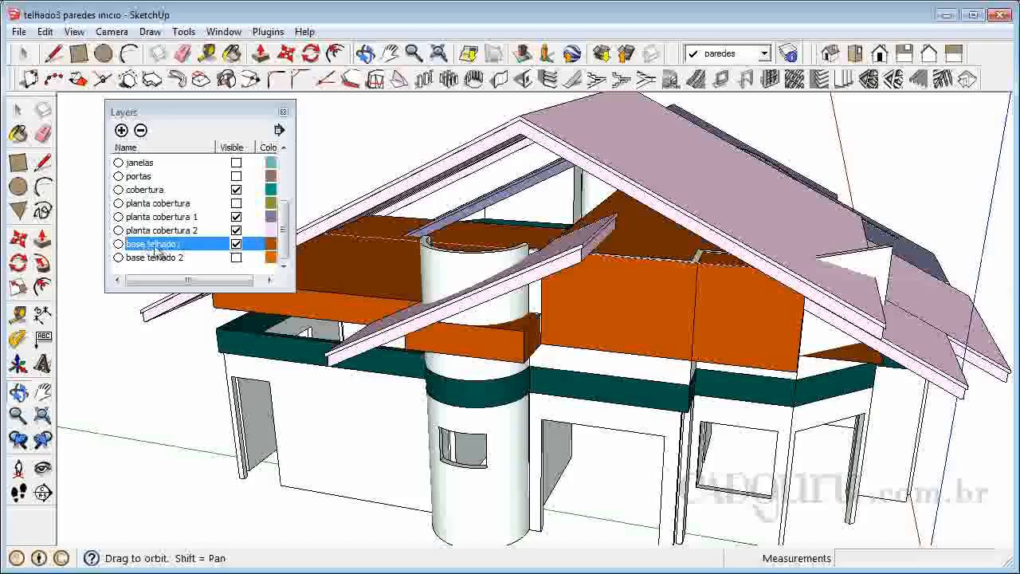
Hide the base telhado1 layer, and show the base telhado 2 layer briefly for comparison before hiding it again.
left_click(237, 246)
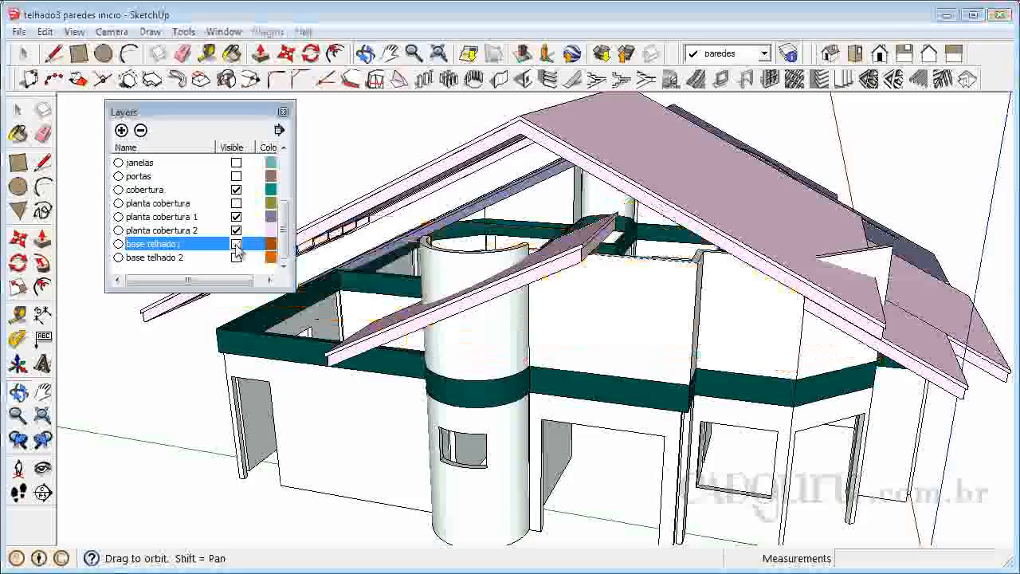
left_click(236, 246)
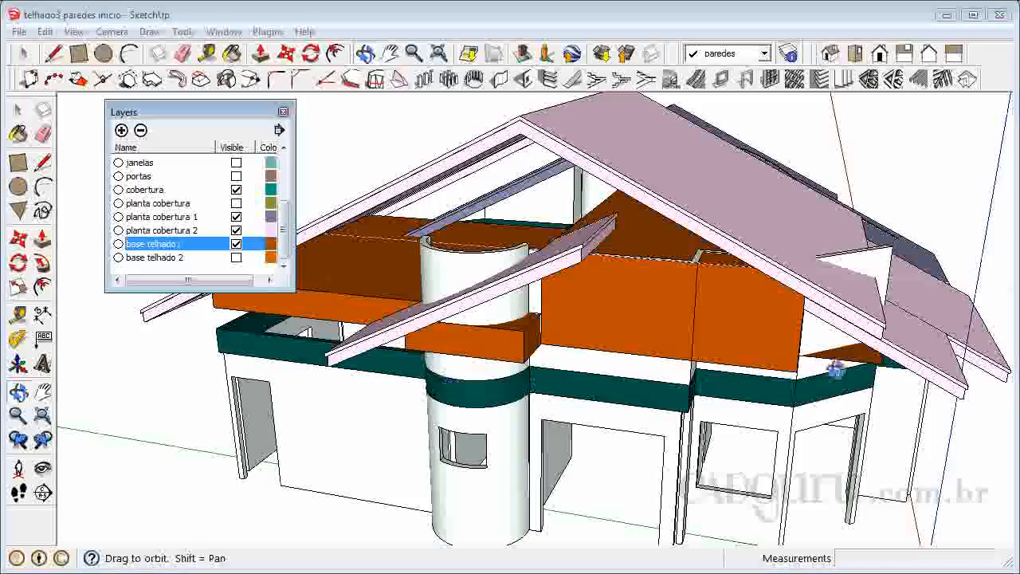
left_click(237, 244)
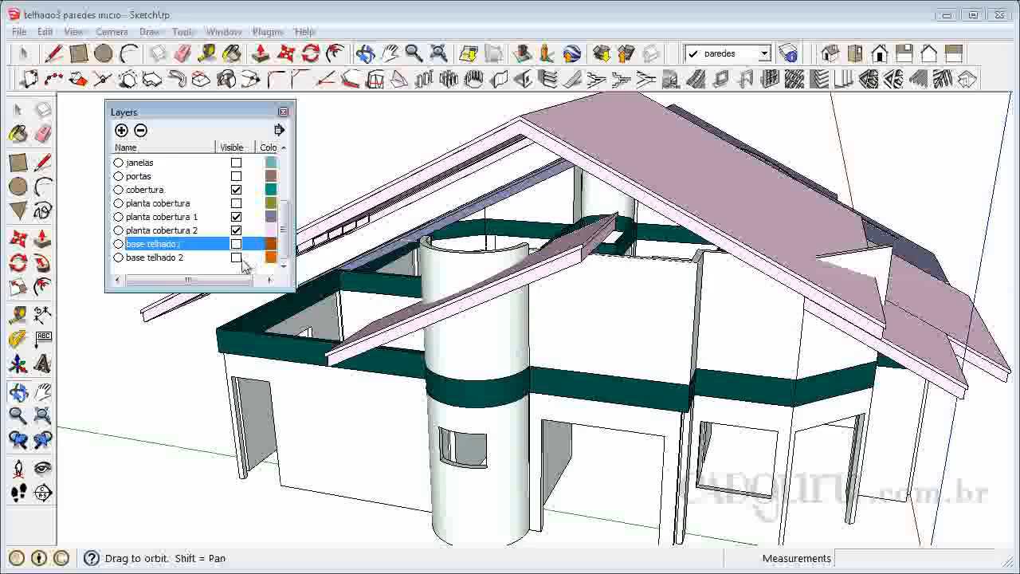
left_click(236, 258)
left_click_drag(411, 328, 517, 224)
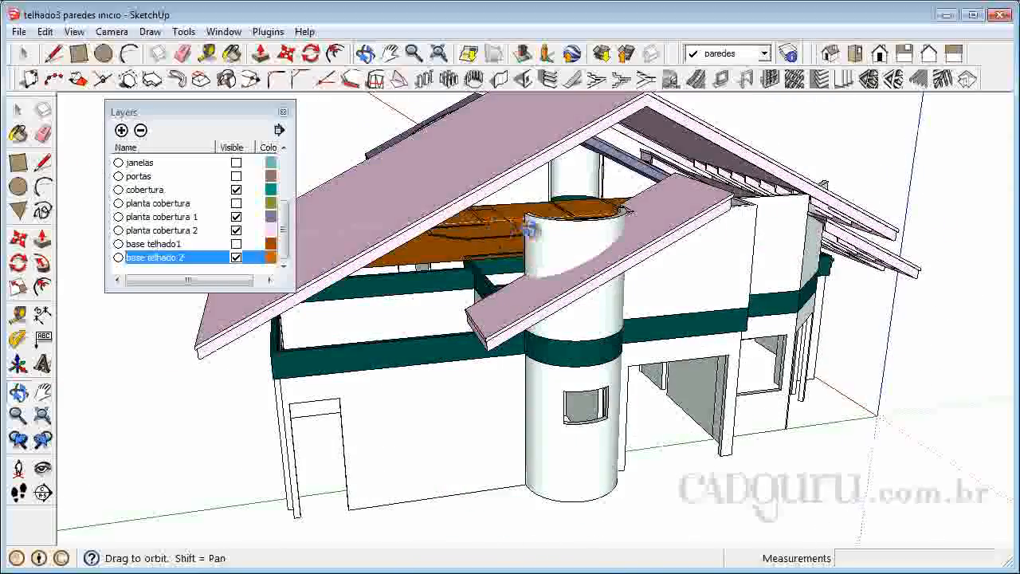
left_click(236, 258)
Inspect how the raised walls and cylindrical towers meet both roofs from all sides, and close the layer list.
left_click_drag(417, 285, 768, 258)
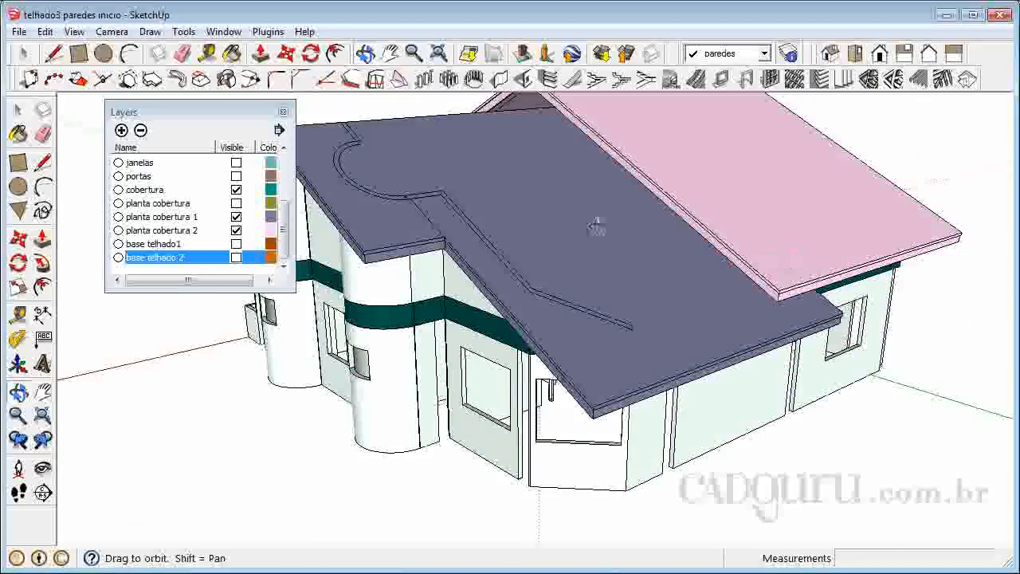
left_click_drag(448, 339, 511, 244)
left_click_drag(639, 245, 807, 284)
left_click_drag(914, 286, 846, 217)
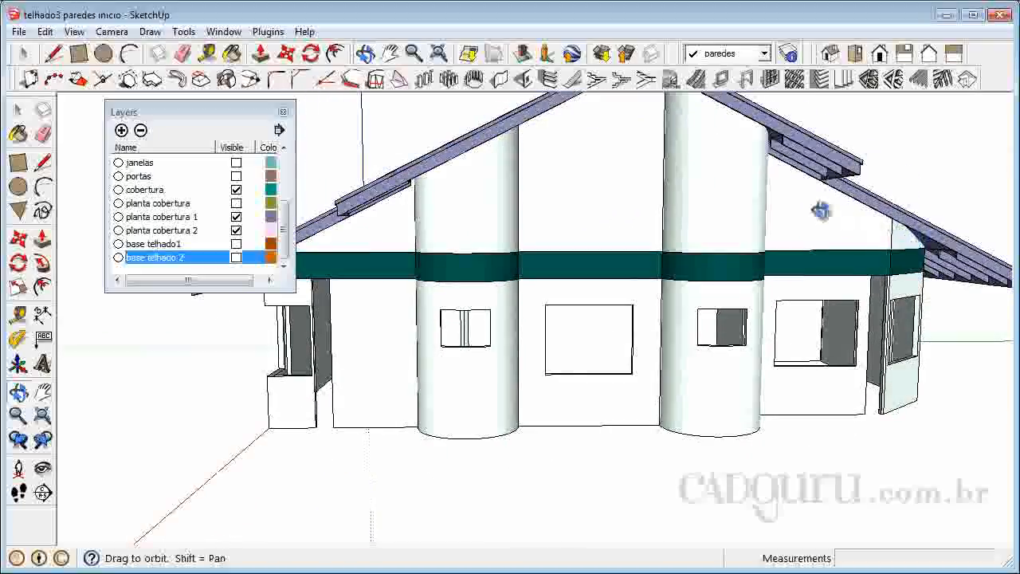
left_click_drag(464, 221, 433, 269)
scroll(598, 153, "up", 3)
left_click_drag(604, 155, 558, 244)
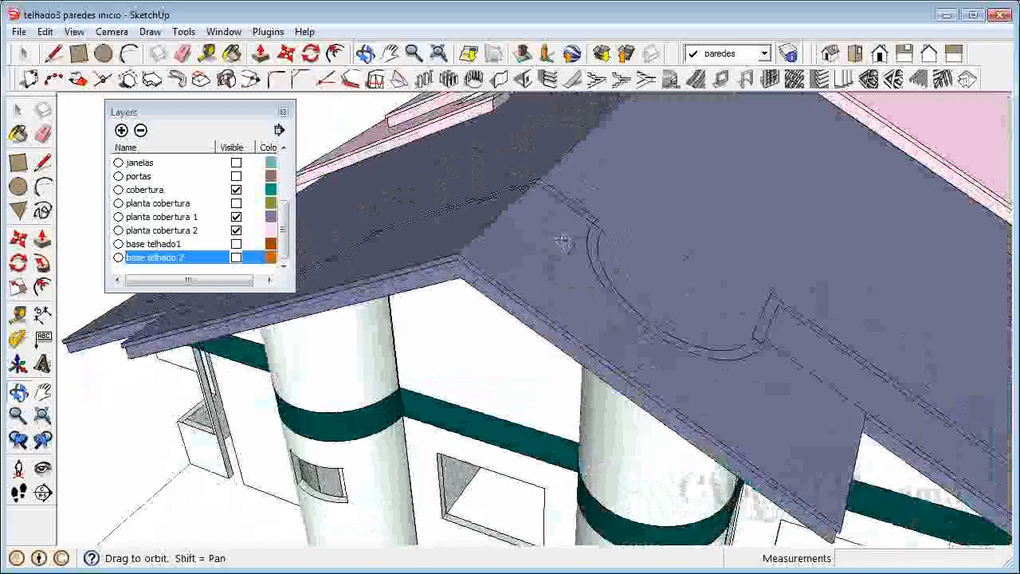
scroll(550, 180, "down", 3)
left_click_drag(843, 257, 323, 234)
left_click_drag(922, 257, 599, 305)
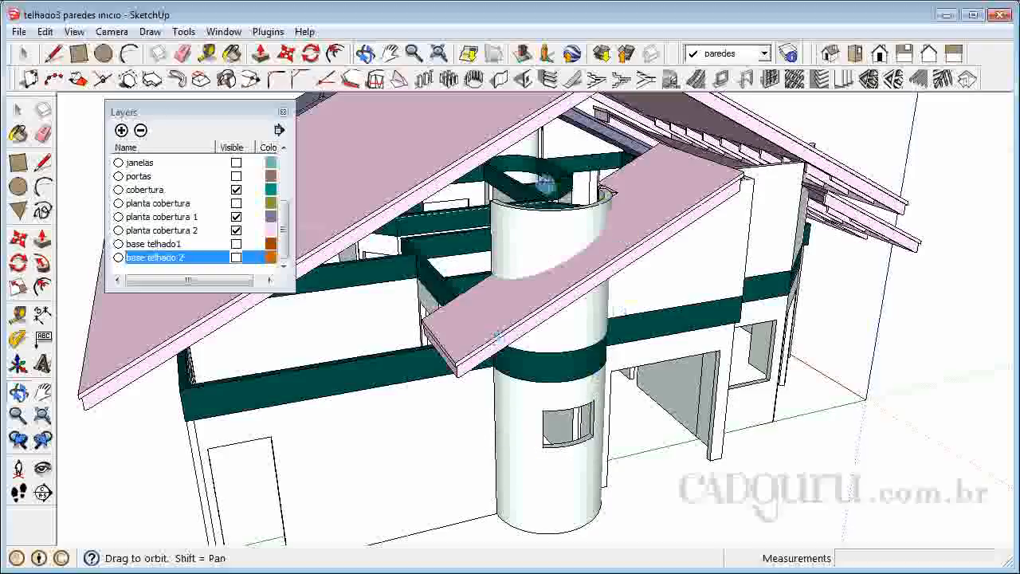
left_click_drag(571, 288, 572, 192)
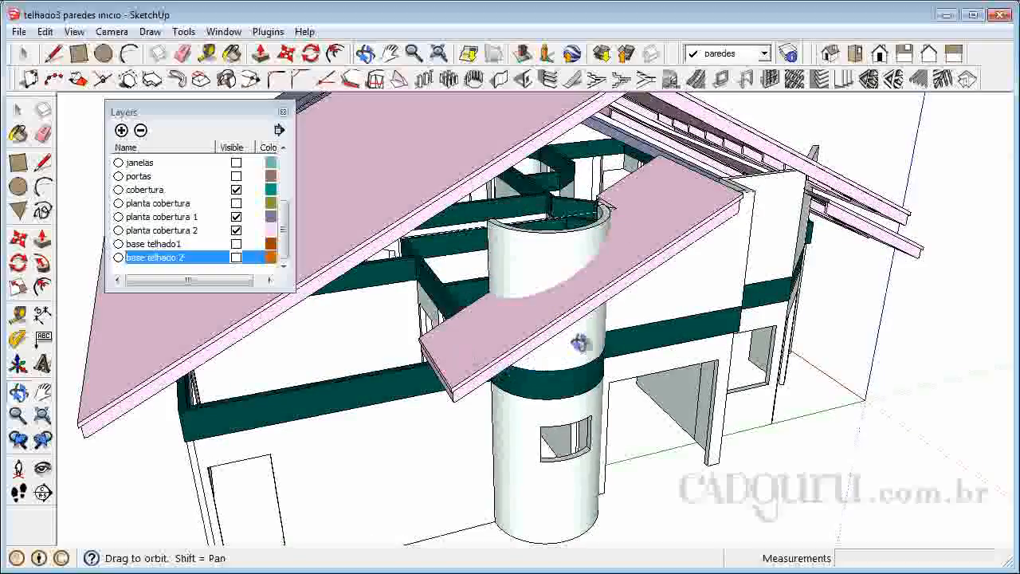
left_click_drag(786, 289, 552, 247)
left_click_drag(708, 246, 631, 209)
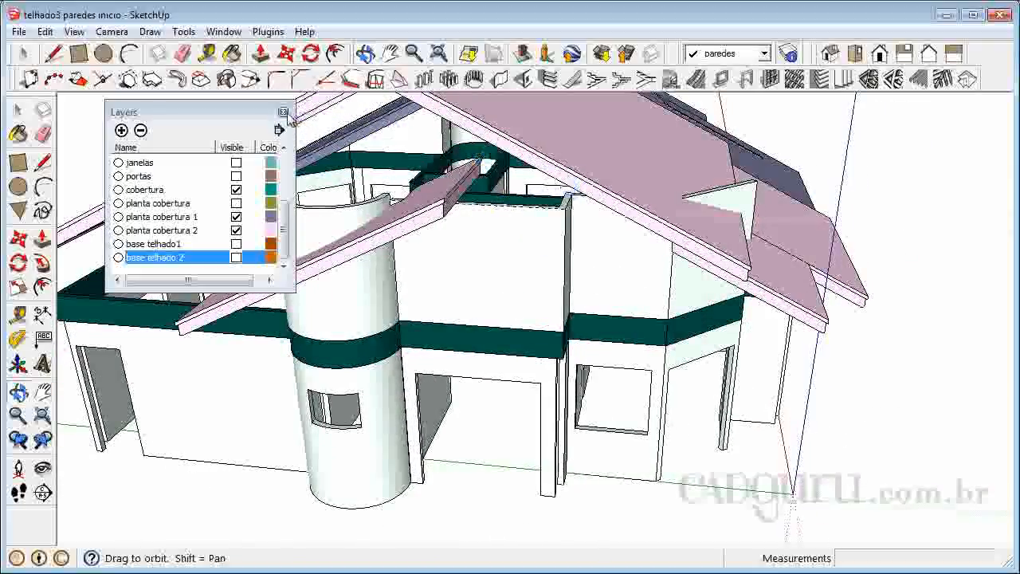
left_click(283, 112)
Start a 1001bit vertical wall with left alignment, 0.10 m thickness and 3 m height.
left_click_drag(303, 243, 587, 249)
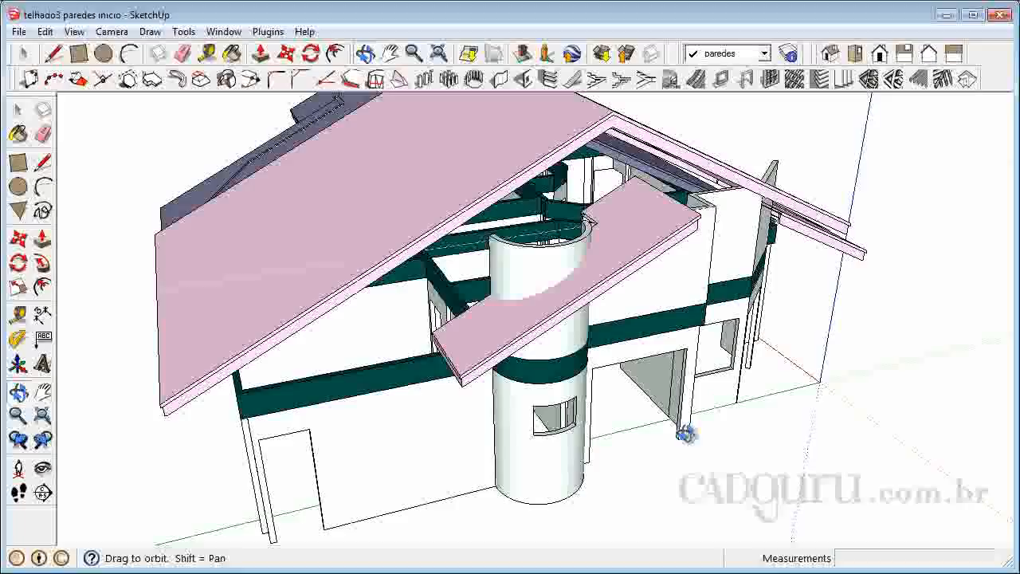
left_click_drag(848, 253, 852, 215)
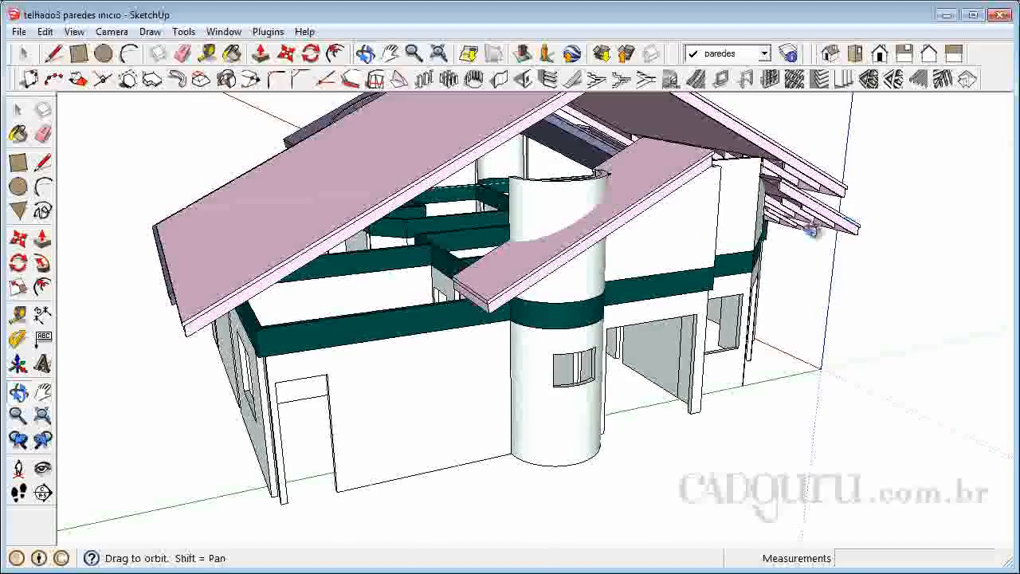
left_click_drag(502, 287, 358, 307)
scroll(239, 235, "up", 6)
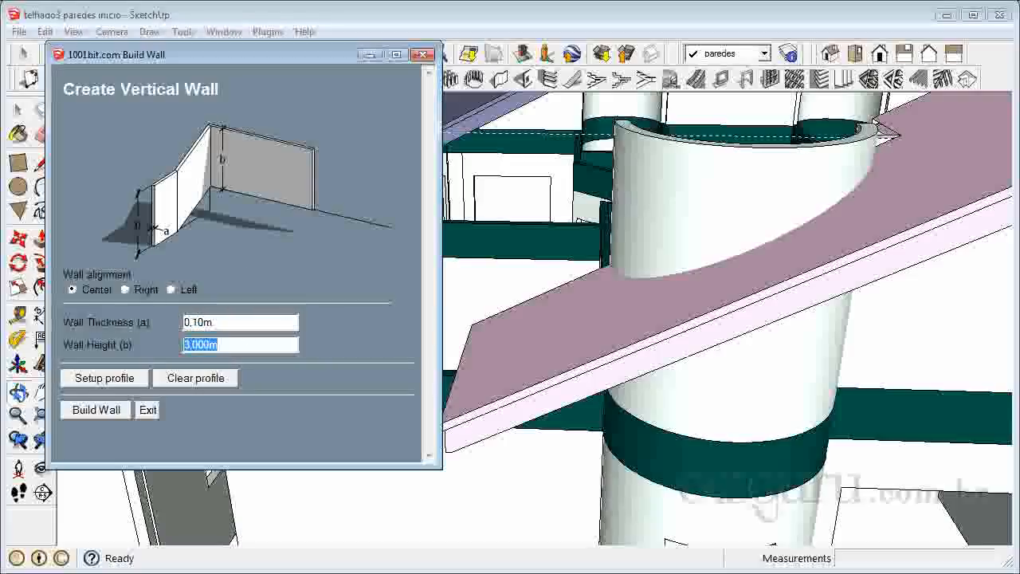
left_click(126, 290)
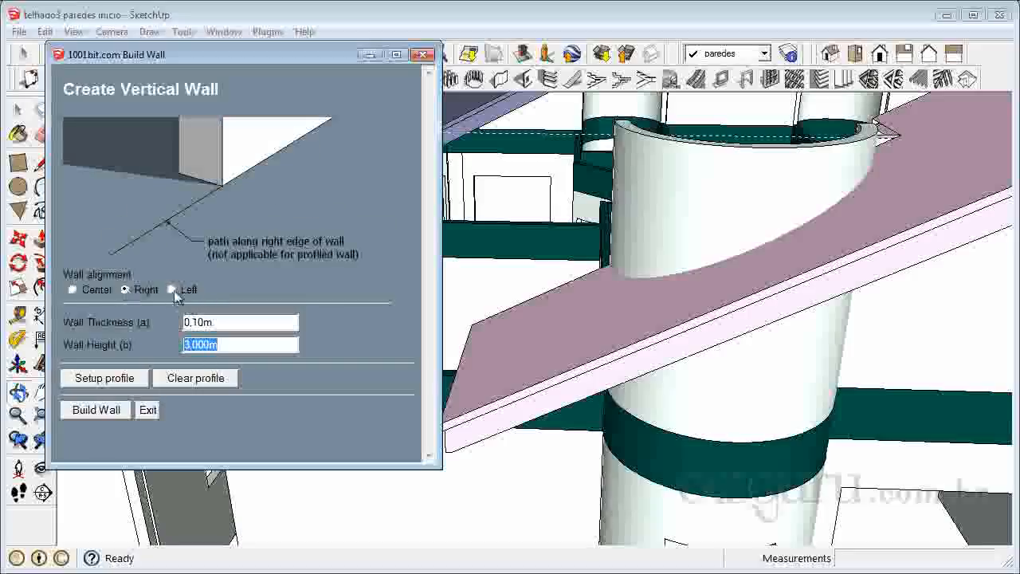
left_click(172, 291)
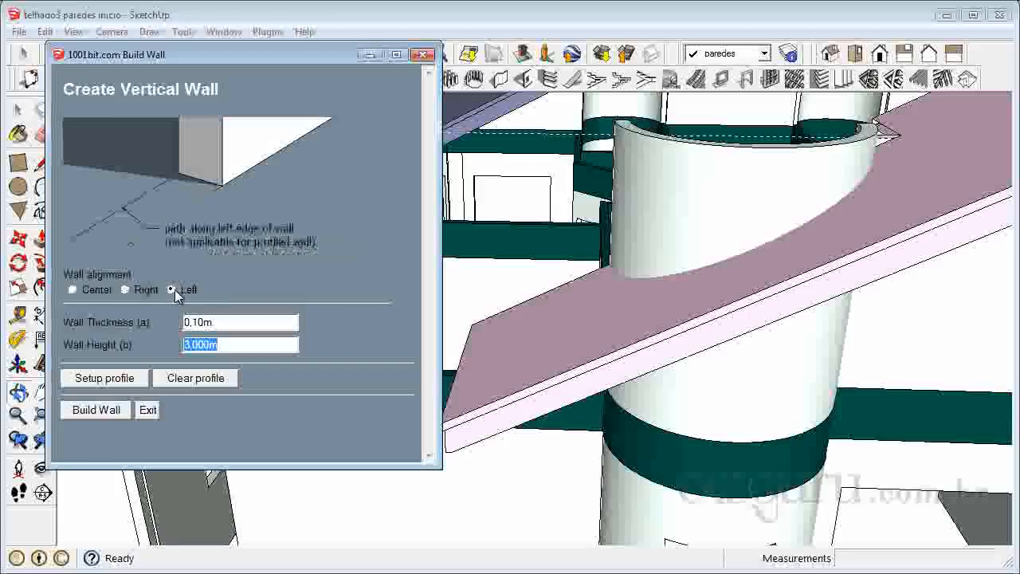
left_click(95, 410)
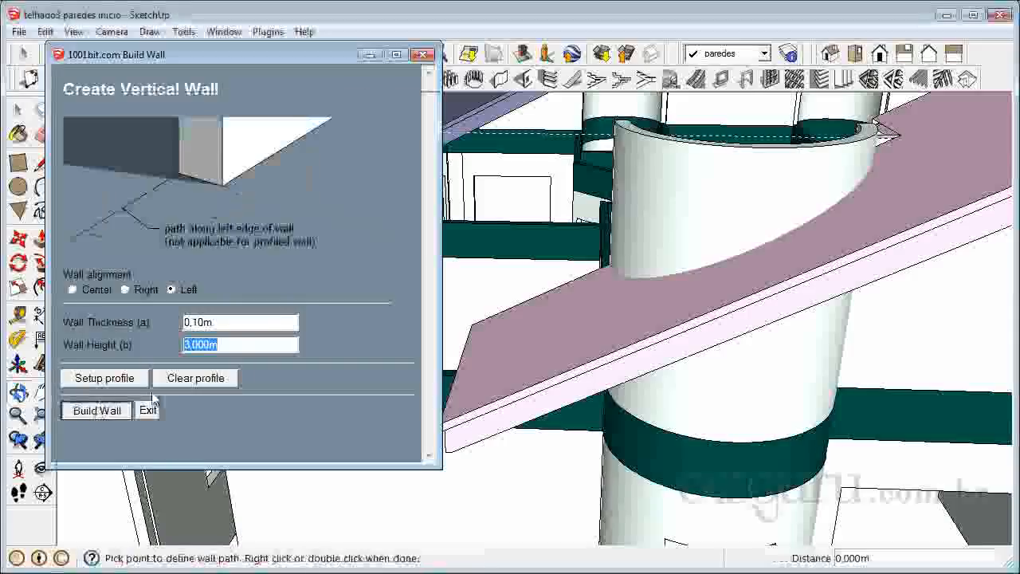
Try to build the left-aligned wall along the beam, from the back corner around the front corner to the cylindrical tower.
scroll(253, 229, "up", 5)
scroll(263, 228, "up", 3)
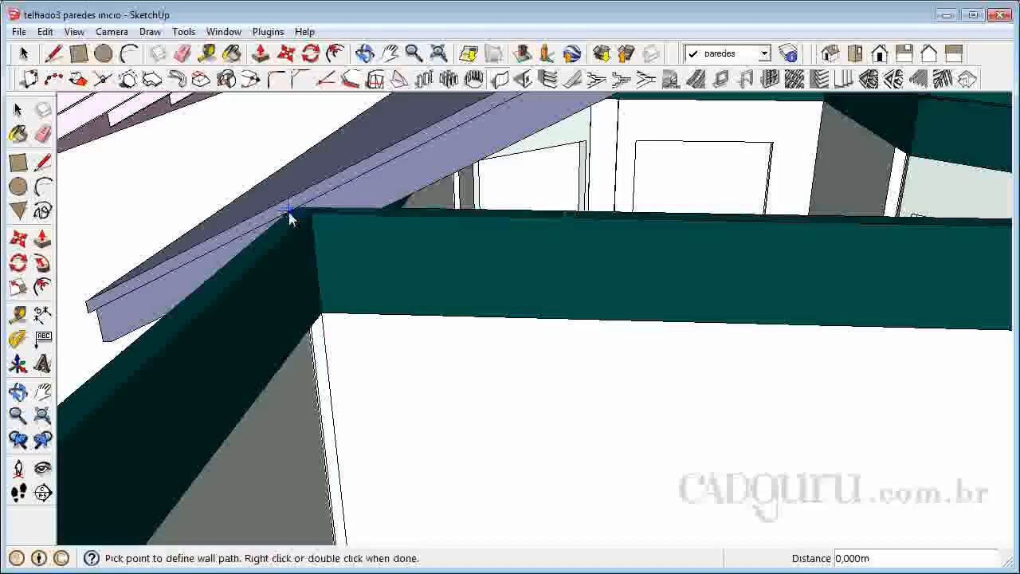
left_click(295, 219)
scroll(380, 222, "down", 5)
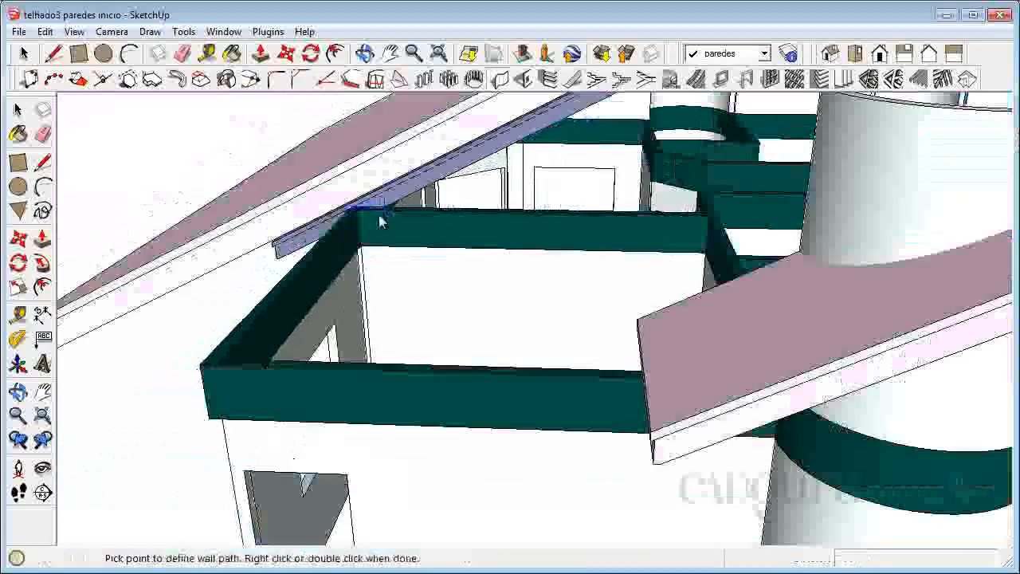
left_click(380, 221)
left_click(200, 364)
middle_click_drag(223, 392, 779, 403)
middle_click_drag(775, 332, 940, 216)
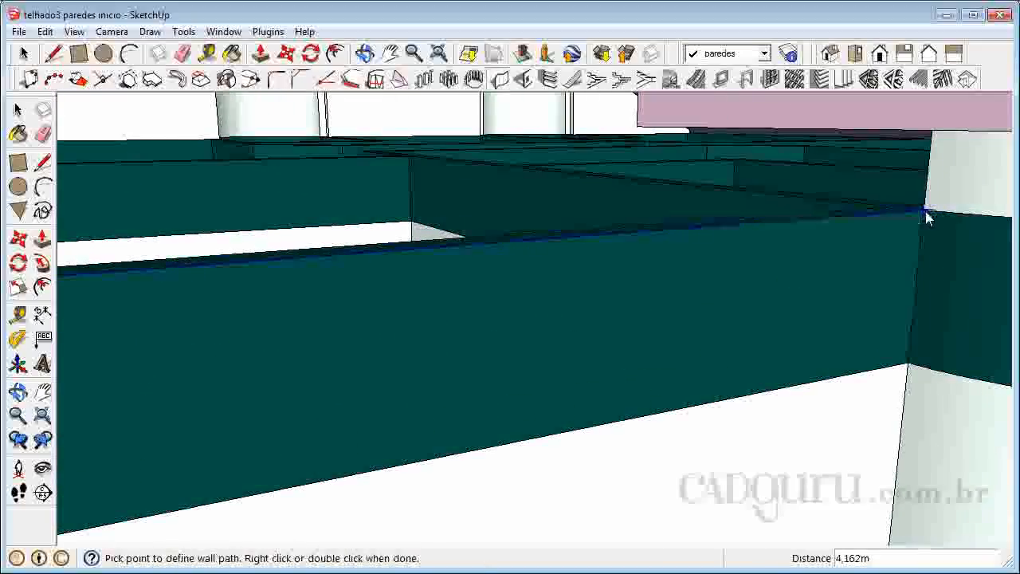
double_click(927, 212)
Check the new wall's alignment against the perimeter beam and delete the wall.
scroll(690, 420, "down", 2)
scroll(598, 396, "down", 5)
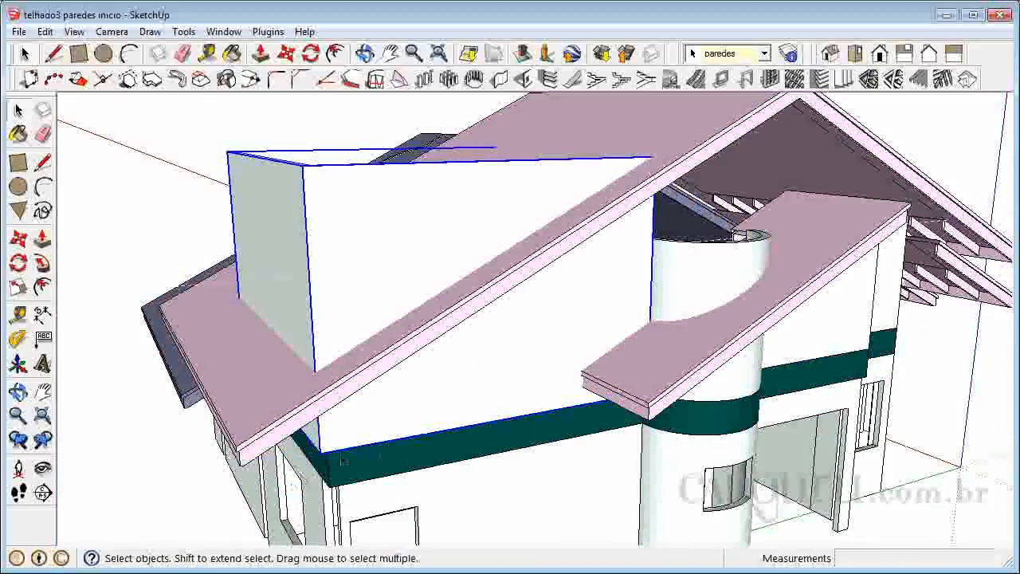
scroll(343, 461, "up", 2)
scroll(392, 417, "down", 4)
scroll(446, 403, "up", 1)
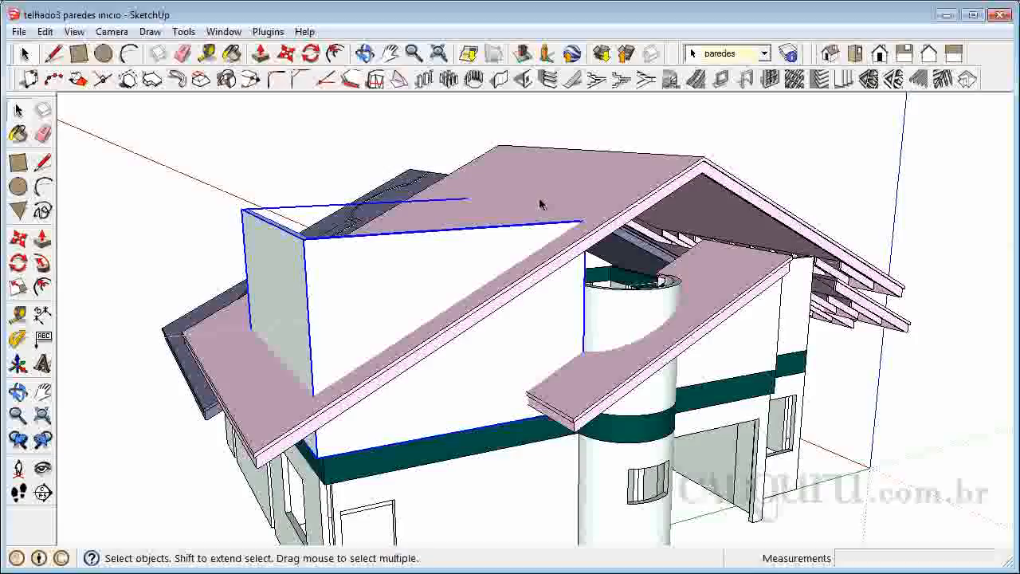
key("Delete")
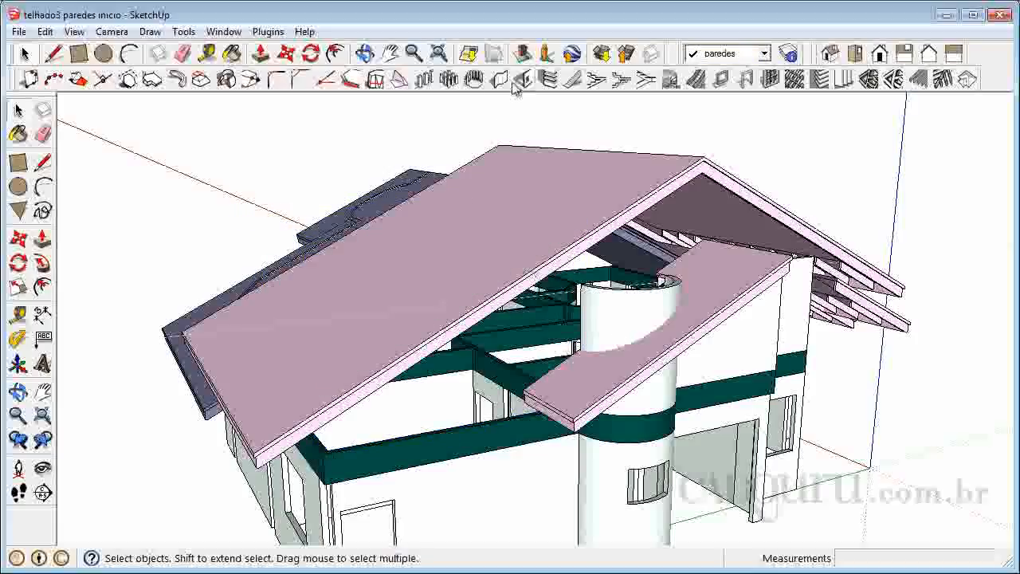
Start a right-aligned wall 0.10 m thick and 3 m high, tracing the beam's short side from the back corner to the front corner.
left_click(501, 81)
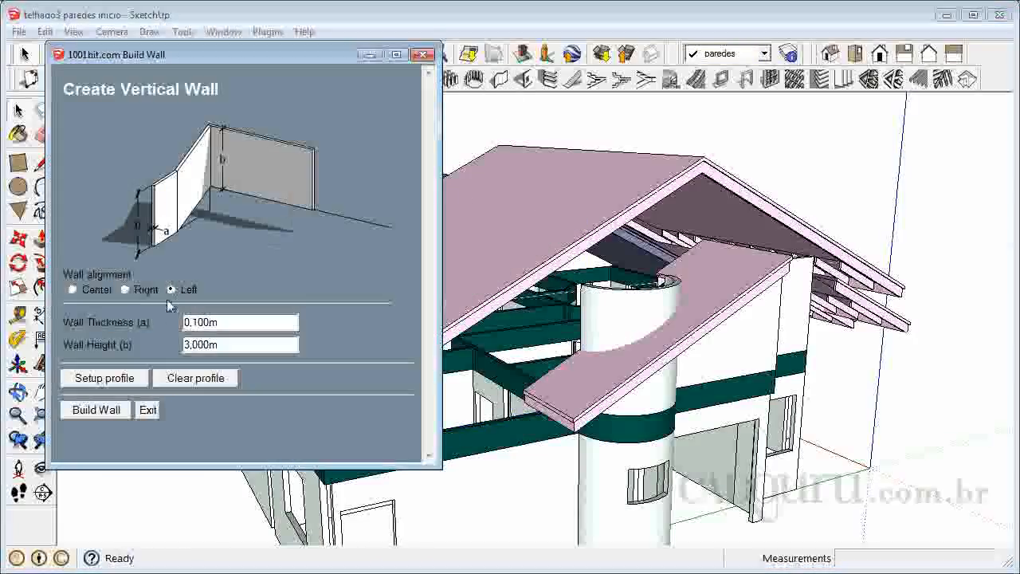
left_click(124, 291)
left_click(96, 411)
middle_click_drag(64, 353, 295, 433)
scroll(229, 342, "up", 8)
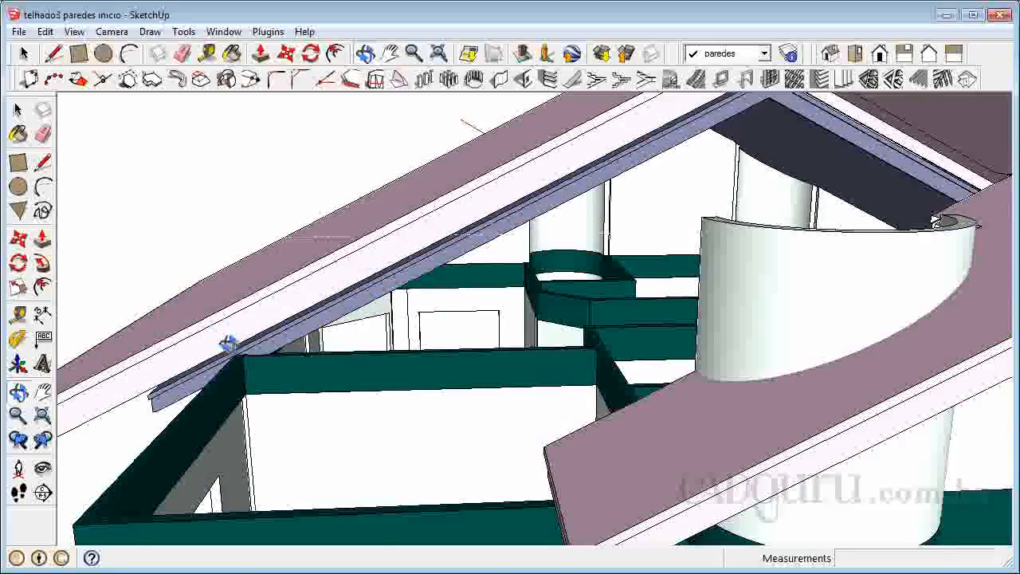
right_click(233, 345)
left_click(240, 350)
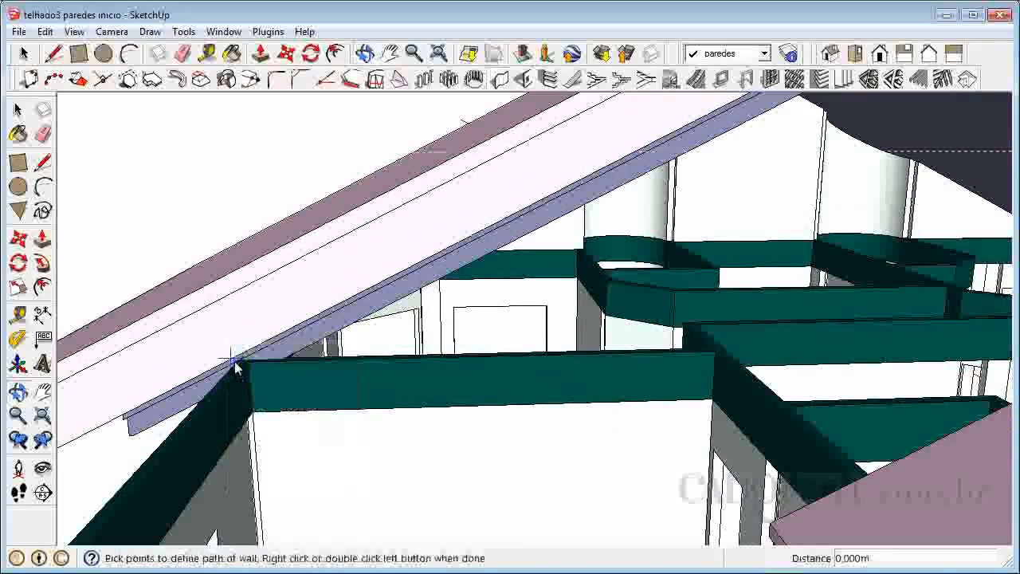
scroll(237, 365, "up", 5)
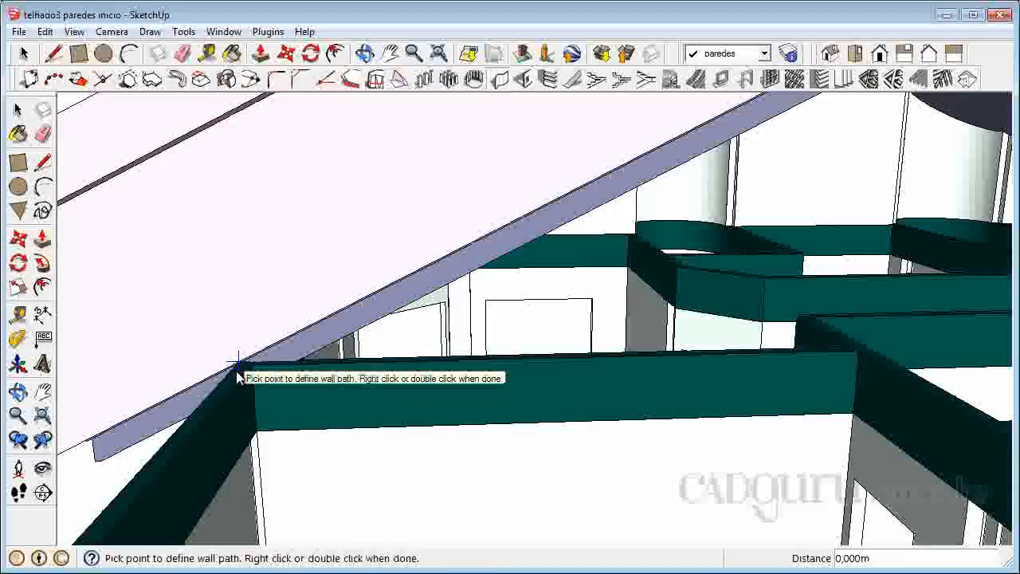
left_click(238, 366)
scroll(303, 279, "down", 5)
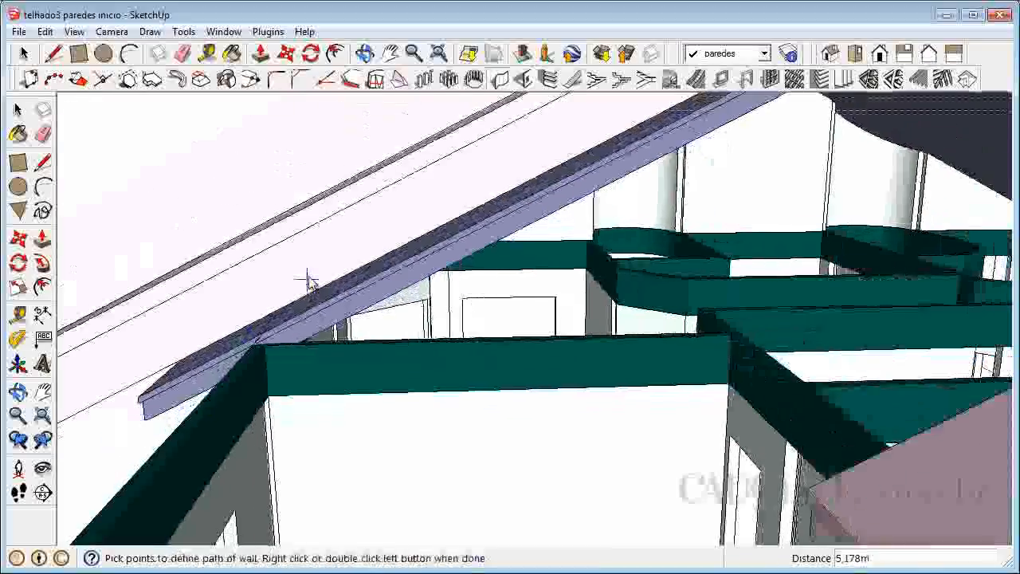
scroll(315, 291, "down", 2)
left_click(137, 471)
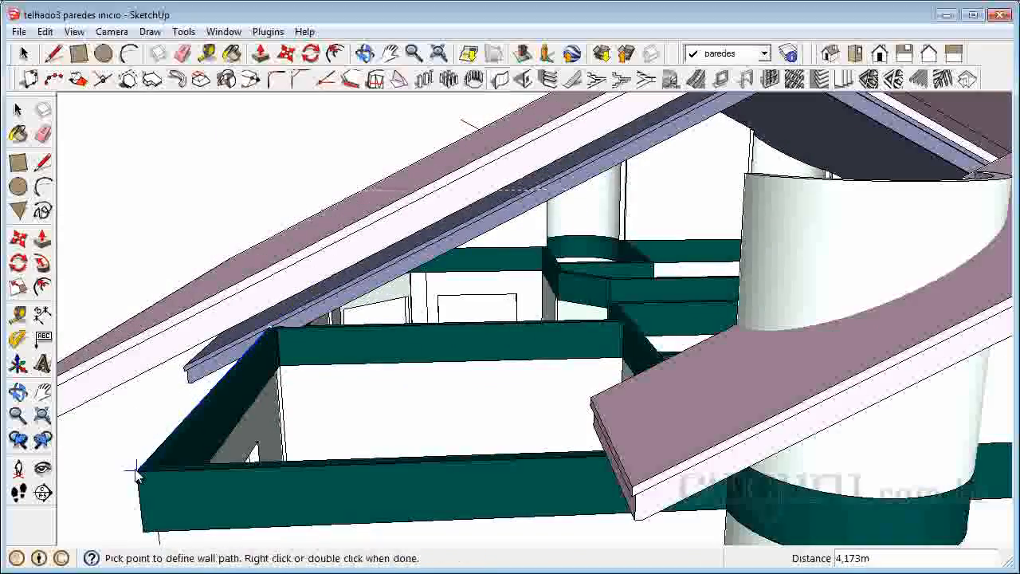
Continue the wall path along the front beam to the edge of the cylindrical tower and finish the wall.
scroll(558, 488, "up", 3)
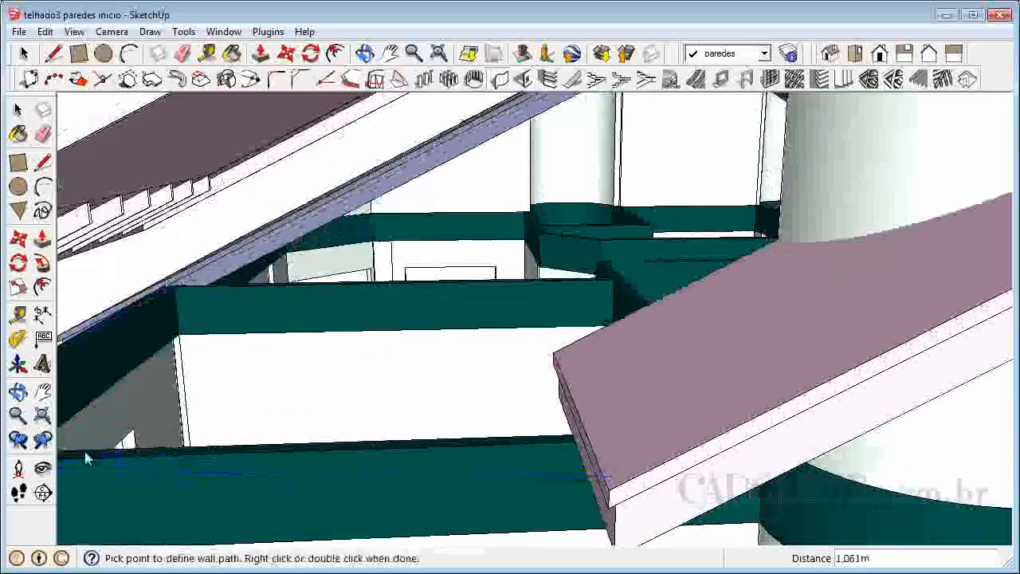
left_click(17, 392)
left_click_drag(478, 485, 611, 436)
left_click_drag(954, 302, 870, 394)
right_click(868, 412)
left_click(886, 417)
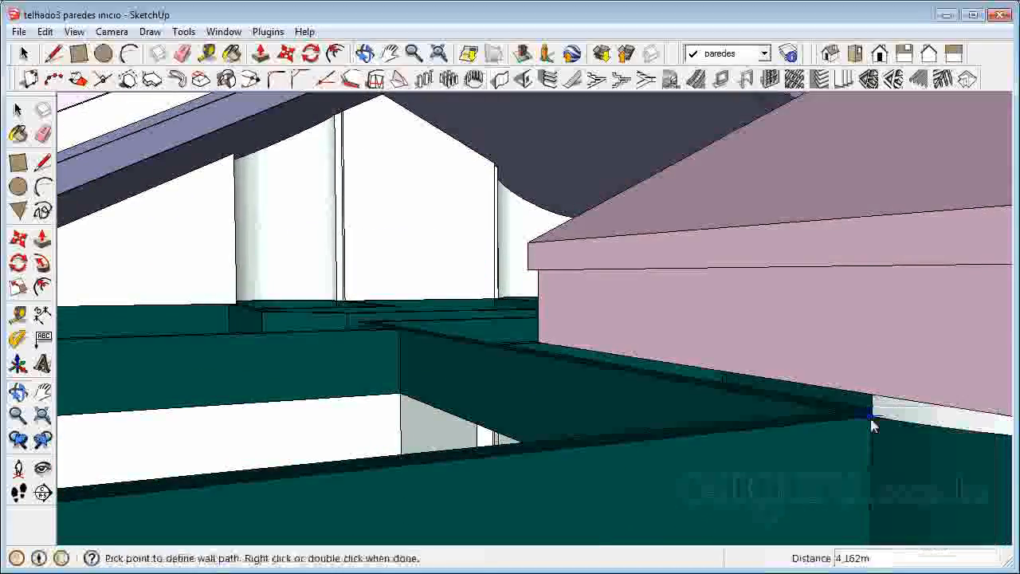
double_click(871, 416)
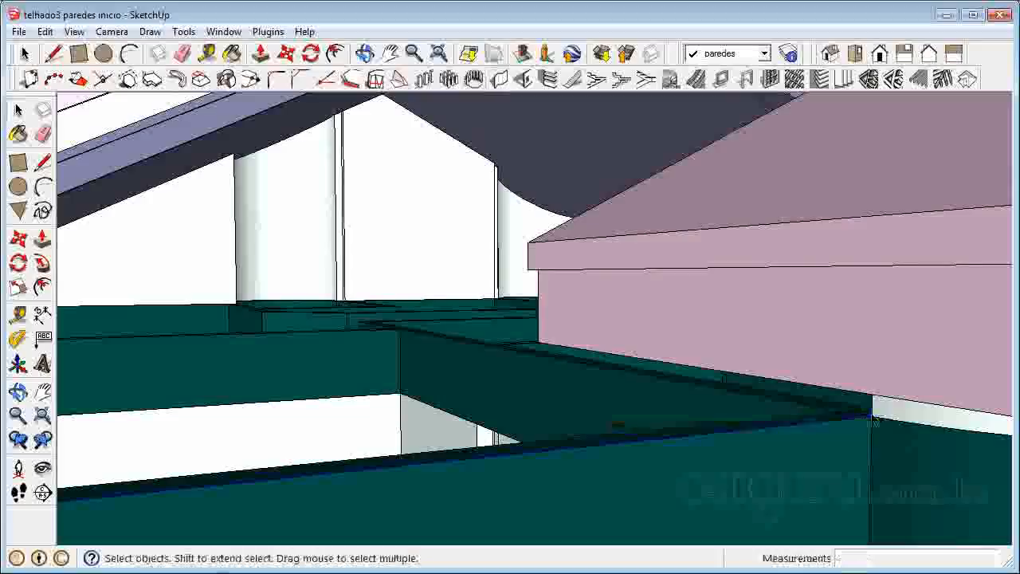
scroll(869, 408, "down", 4)
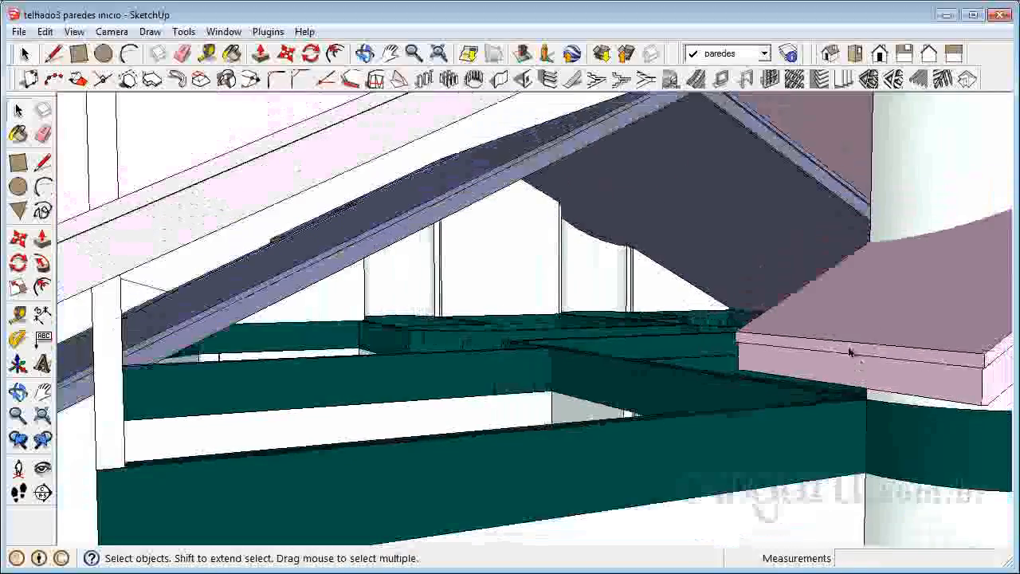
scroll(407, 442, "down", 5)
scroll(330, 414, "up", 4)
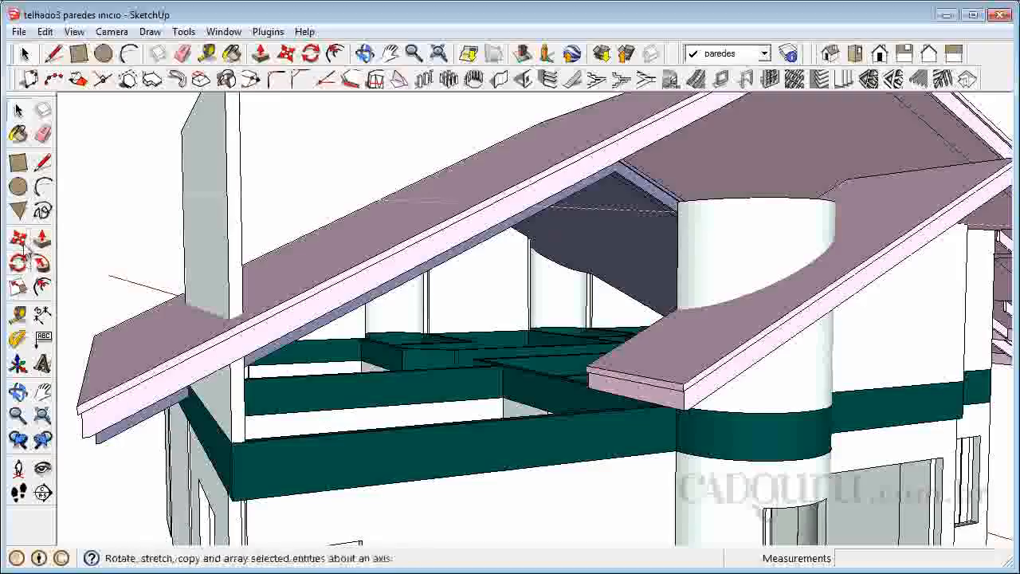
Build another right-aligned wall, 0.10 m thick and 3 m high, along the front beam from the short wall's corner to the cylindrical tower.
left_click(501, 80)
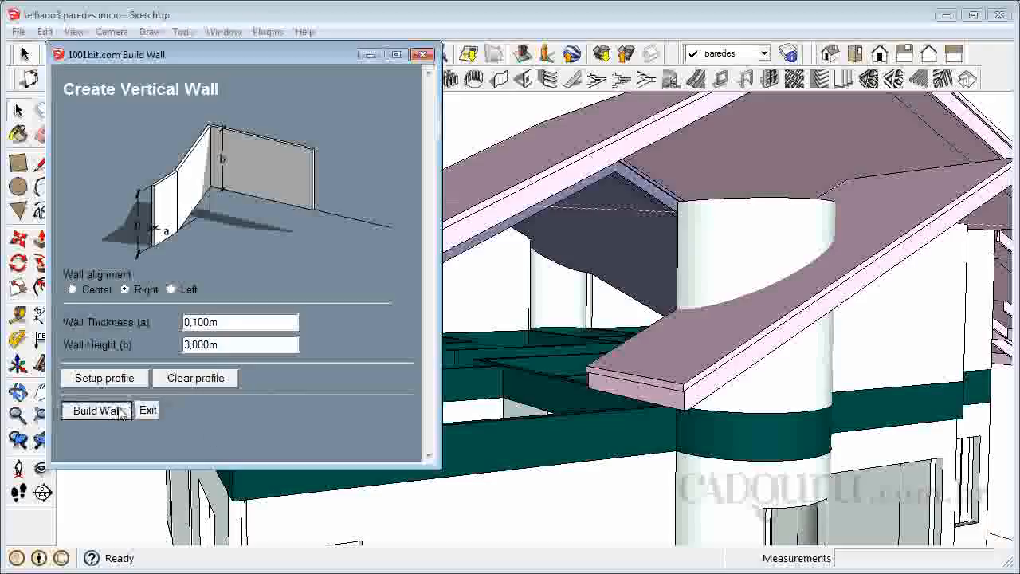
left_click(112, 412)
left_click(252, 448)
scroll(558, 415, "up", 2)
scroll(616, 399, "up", 1)
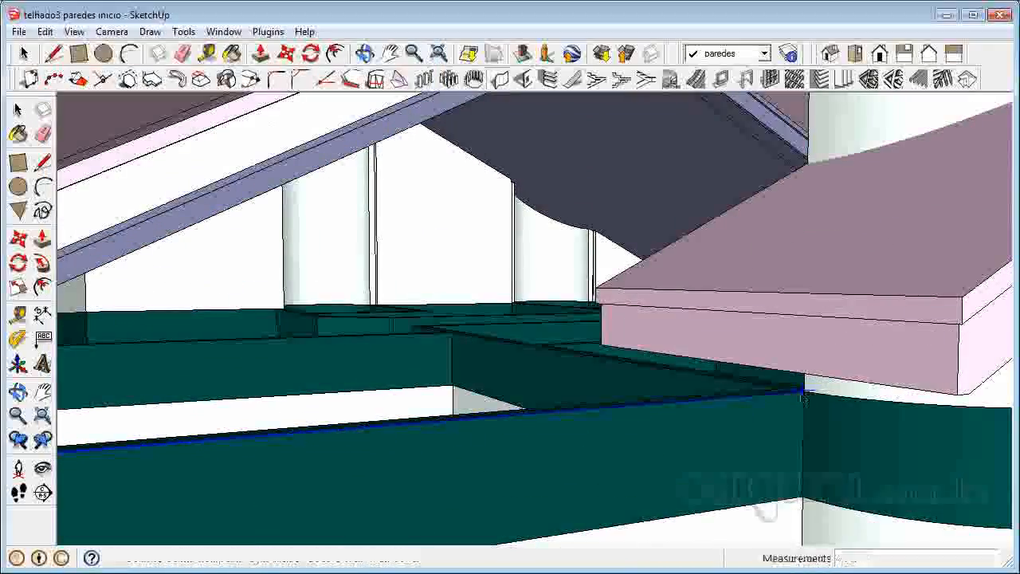
double_click(803, 393)
scroll(523, 421, "down", 8)
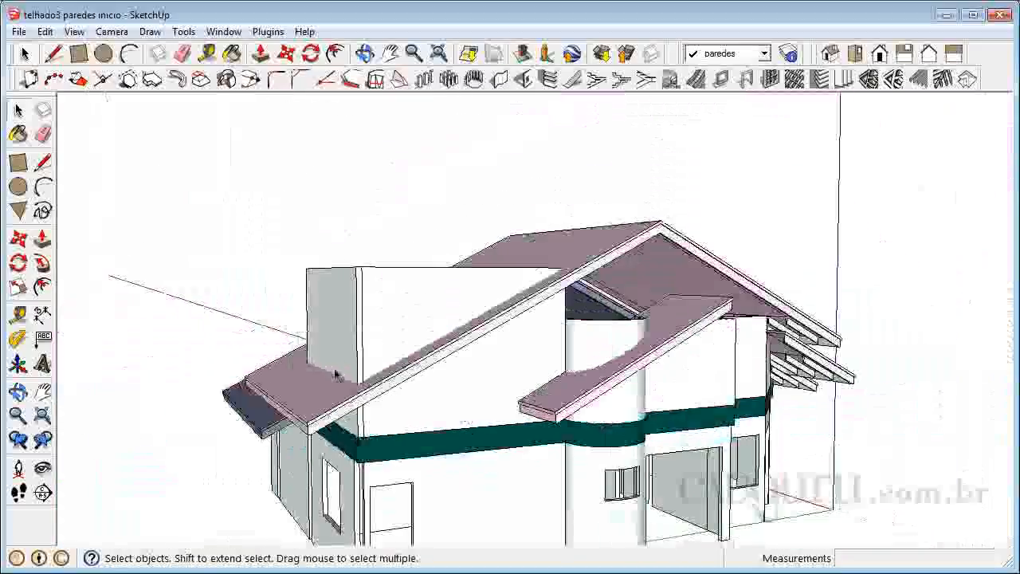
Open the existing wall group on the other side of the tower and raise its top by about 2.11 m, past the roof.
middle_click_drag(649, 292, 243, 312)
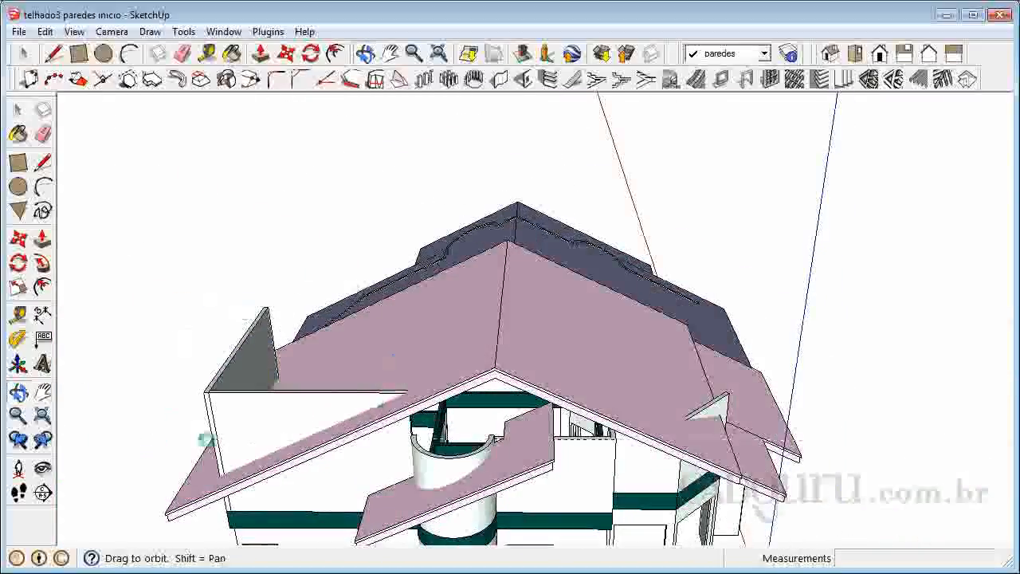
middle_click_drag(610, 460, 738, 338)
right_click(737, 335)
left_click(752, 345)
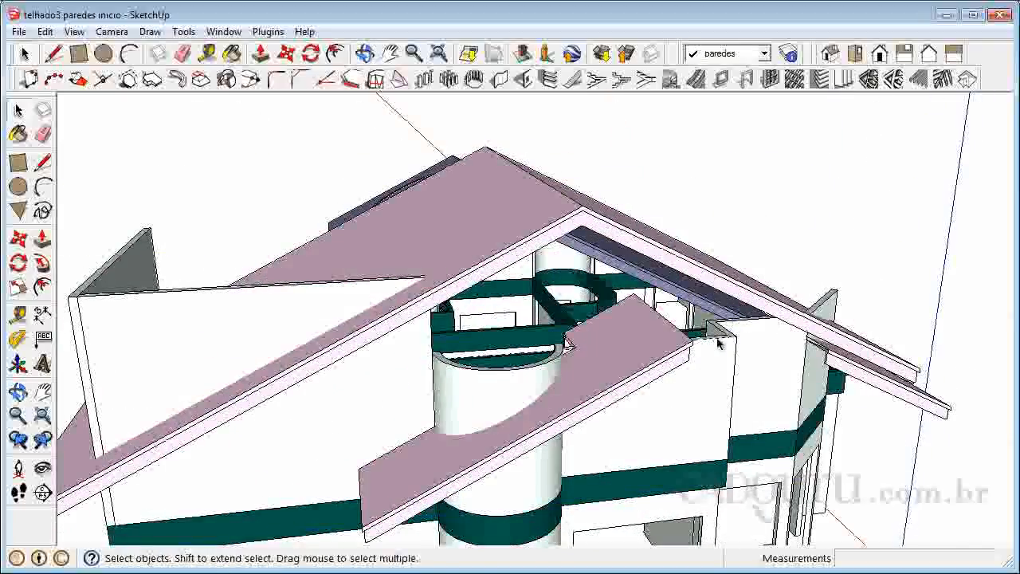
left_click(714, 340)
scroll(727, 321, "up", 3)
scroll(732, 371, "up", 4)
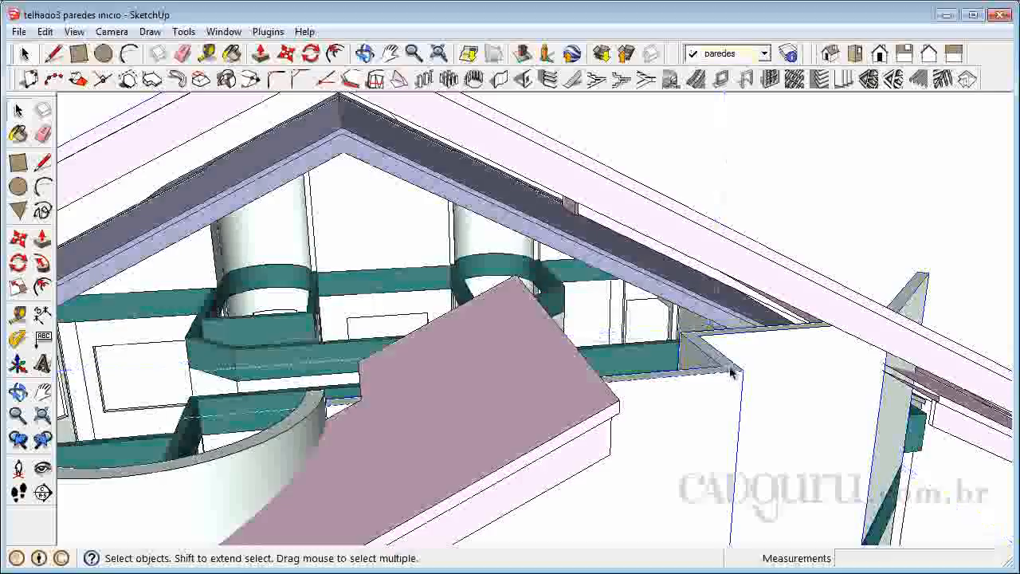
left_click(43, 241)
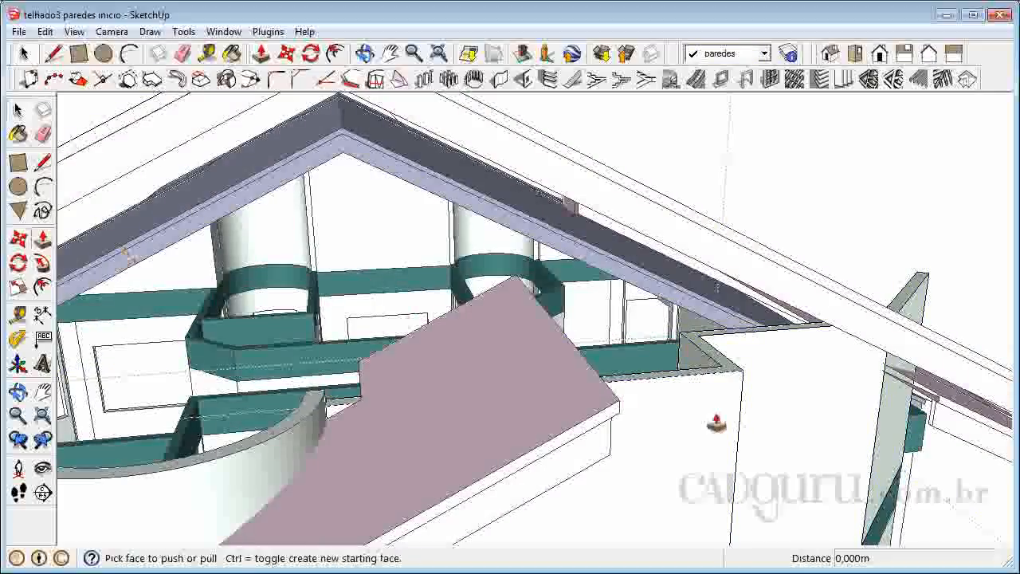
left_click_drag(734, 369, 441, 146)
scroll(558, 184, "down", 4)
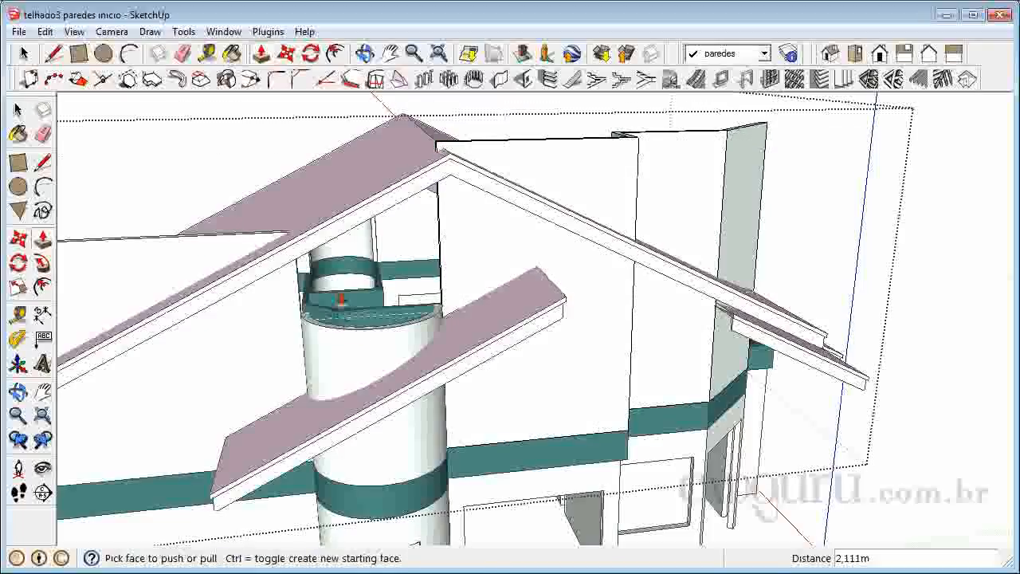
left_click(18, 110)
scroll(446, 264, "down", 5)
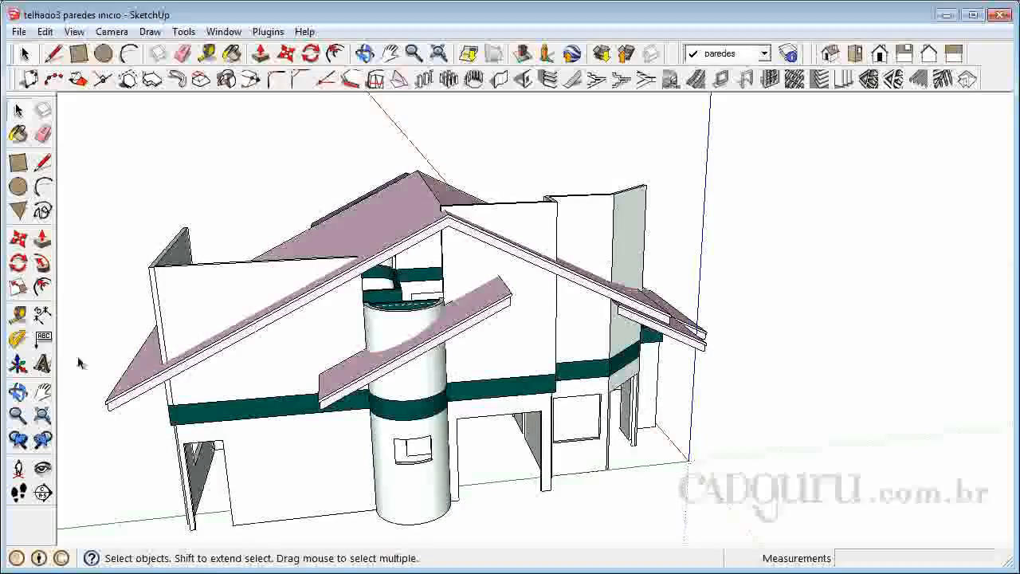
Open the wall group beside the cylindrical tower and pull its end face across the opening to meet the neighbouring wall, the last pull about 1.08 m.
left_click(19, 391)
left_click_drag(446, 321, 339, 385)
scroll(339, 385, "up", 5)
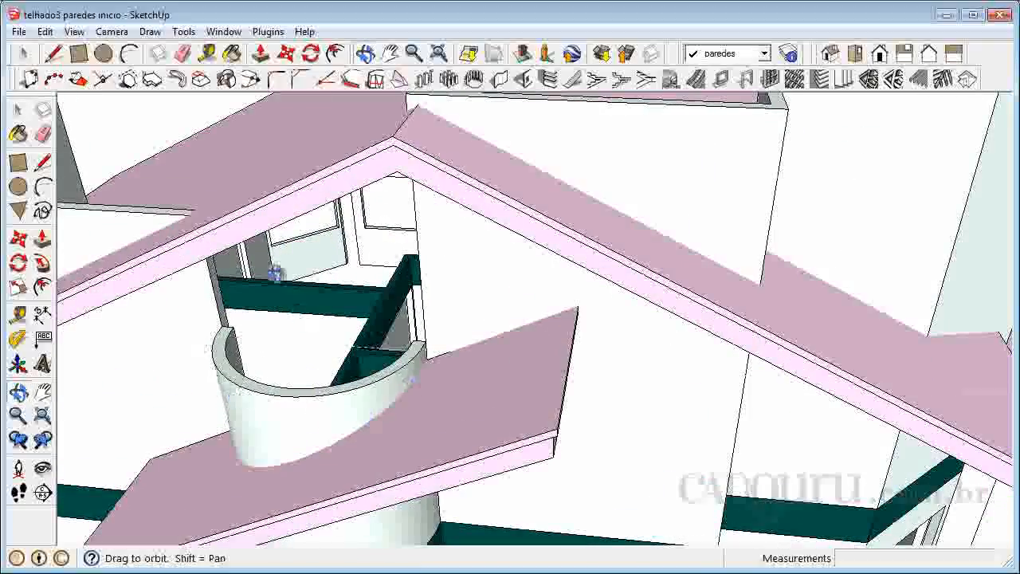
scroll(249, 276, "up", 2)
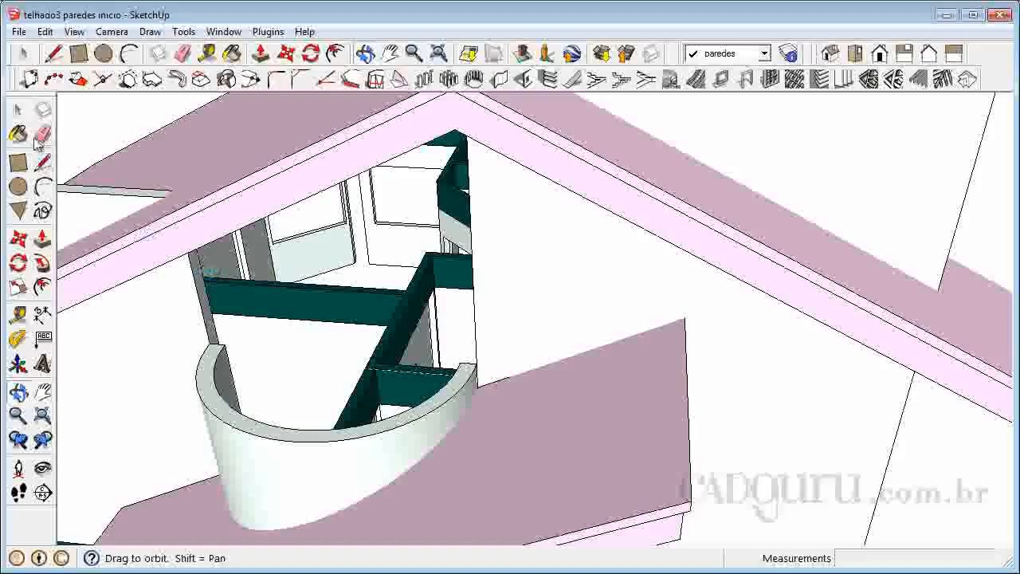
left_click(19, 110)
left_click(201, 281)
double_click(201, 283)
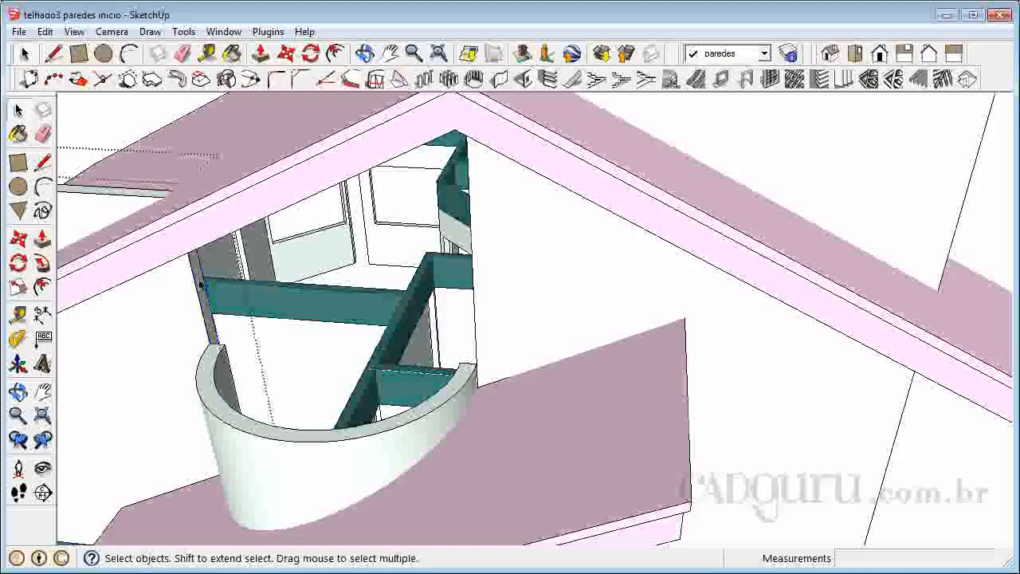
left_click(42, 237)
left_click_drag(199, 293, 295, 296)
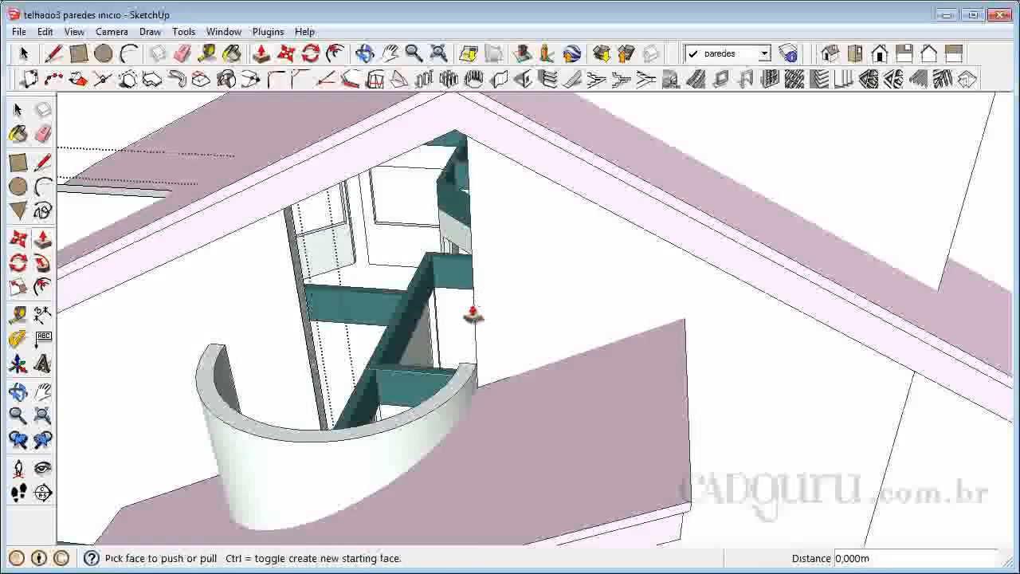
left_click(296, 295)
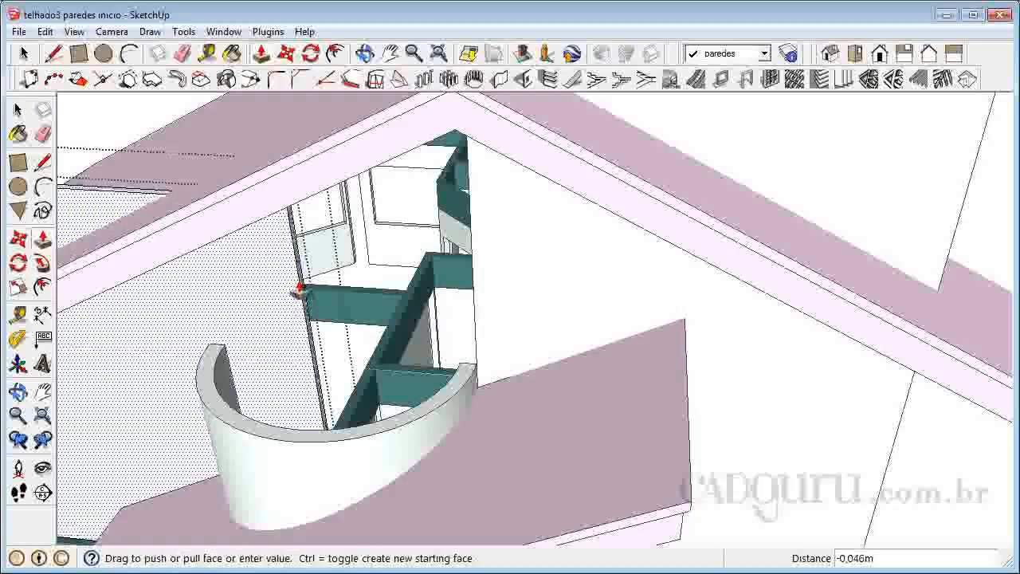
key("Escape")
left_click(302, 292)
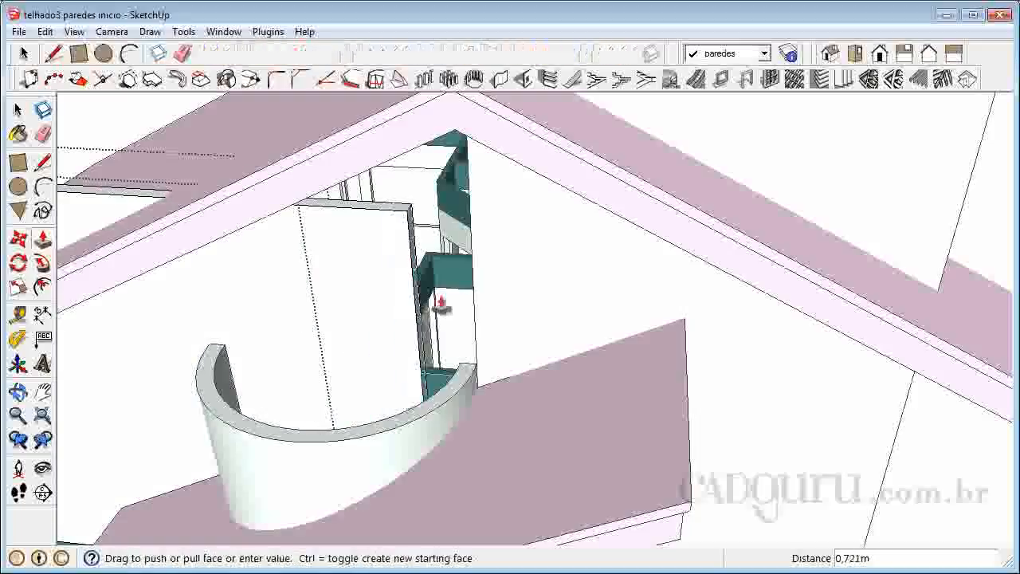
left_click(469, 166)
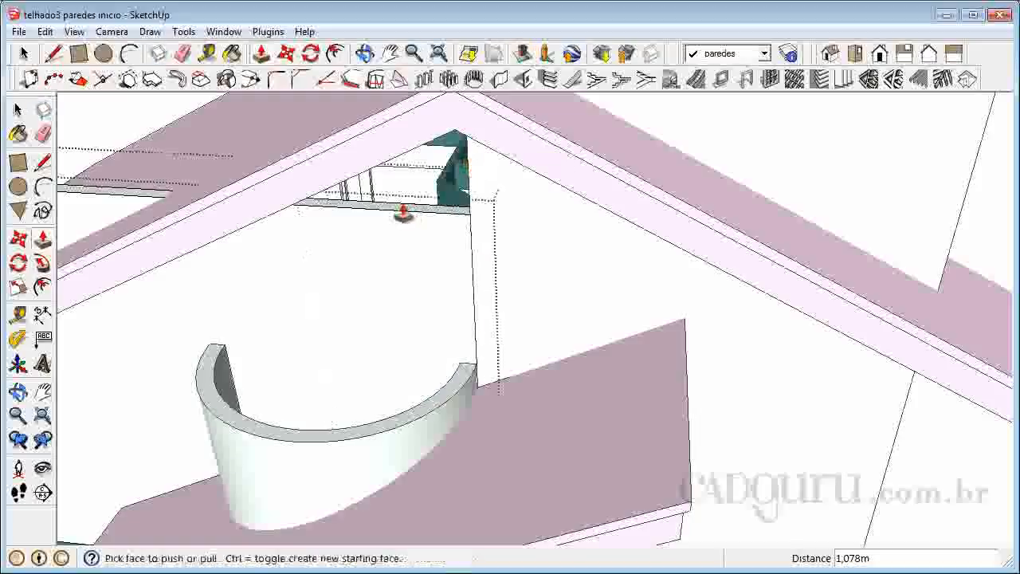
Raise the extended wall's top by about 1.01 m to match the neighbouring wall and close the group.
left_click(405, 213)
scroll(413, 252, "down", 5)
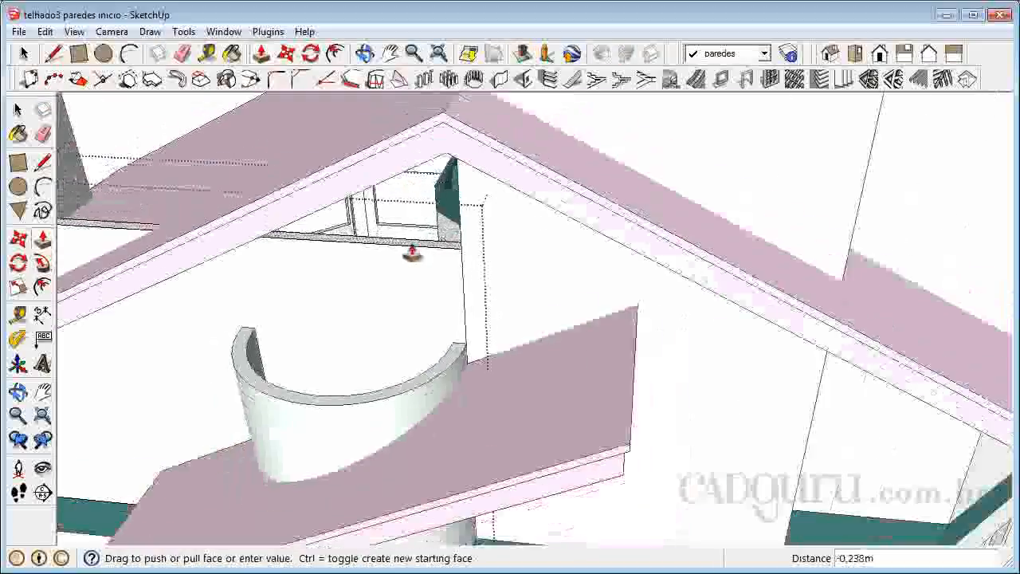
left_click(440, 156)
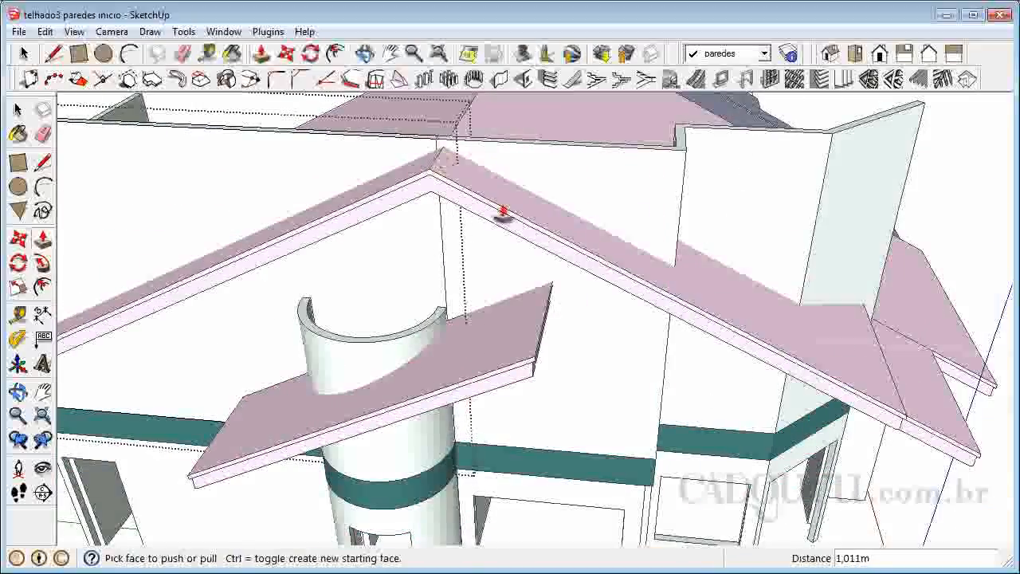
scroll(610, 271, "down", 5)
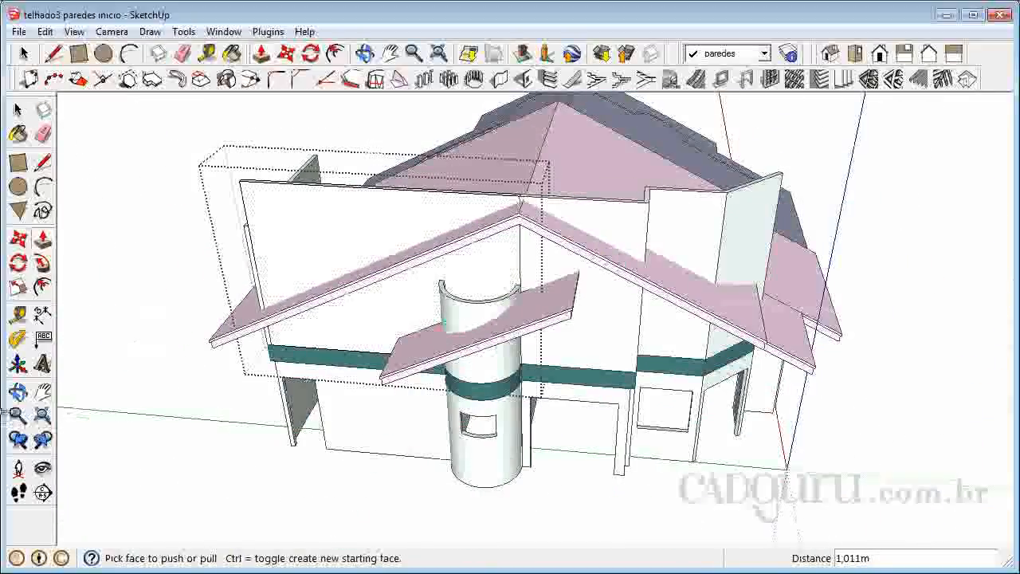
left_click(18, 390)
left_click_drag(319, 375, 237, 437)
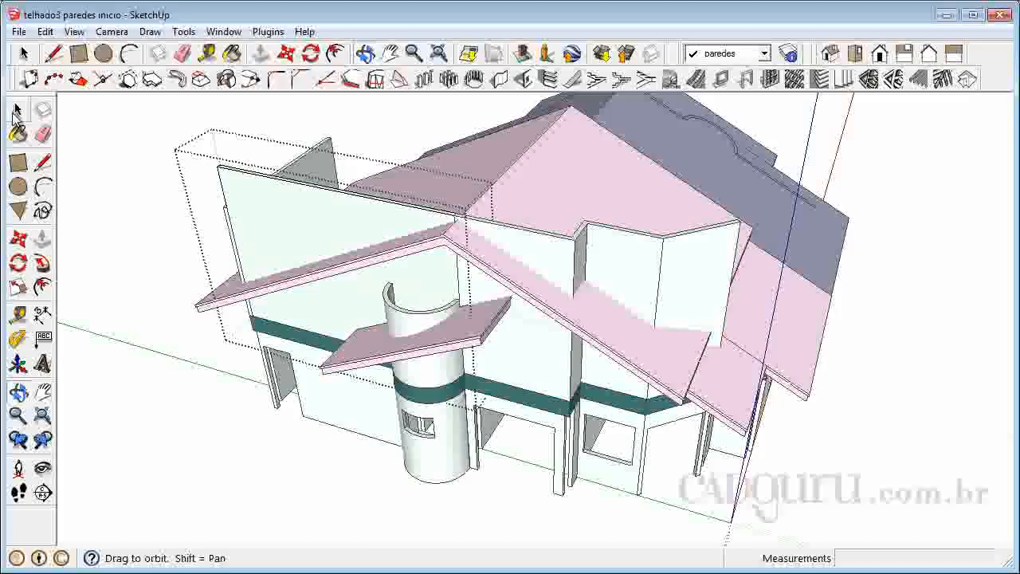
left_click(18, 109)
left_click(118, 177)
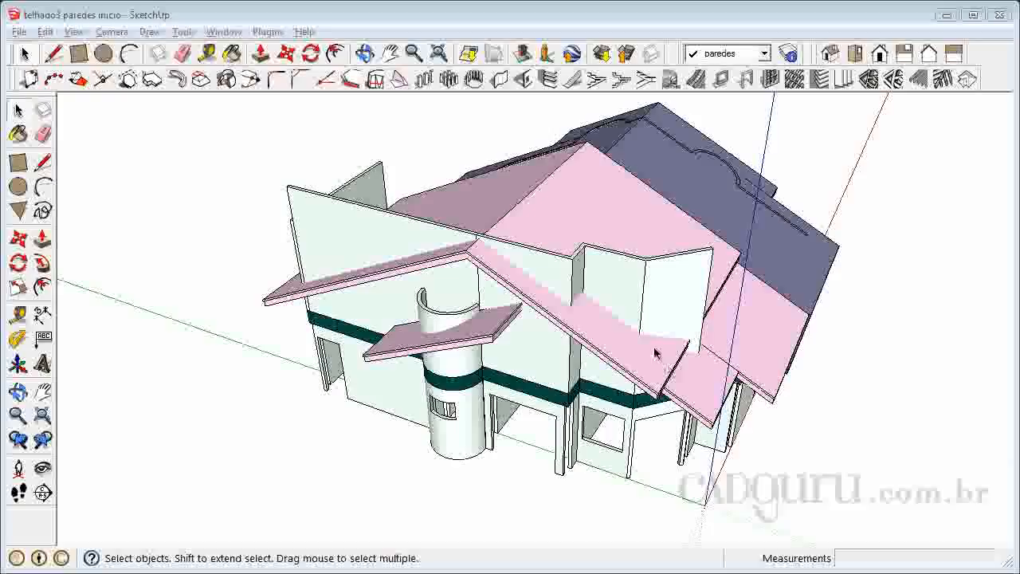
left_click(684, 288)
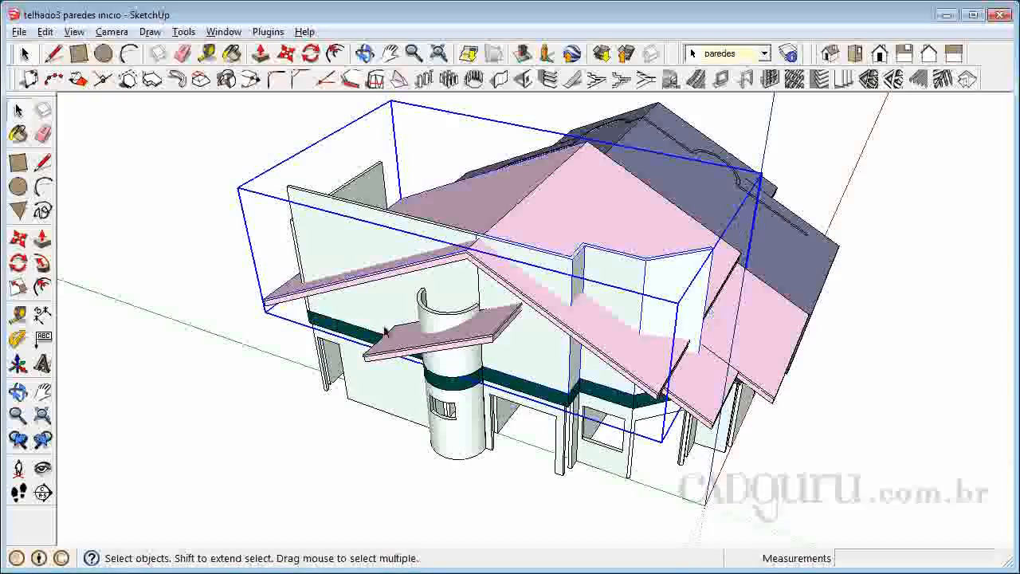
left_click(634, 221)
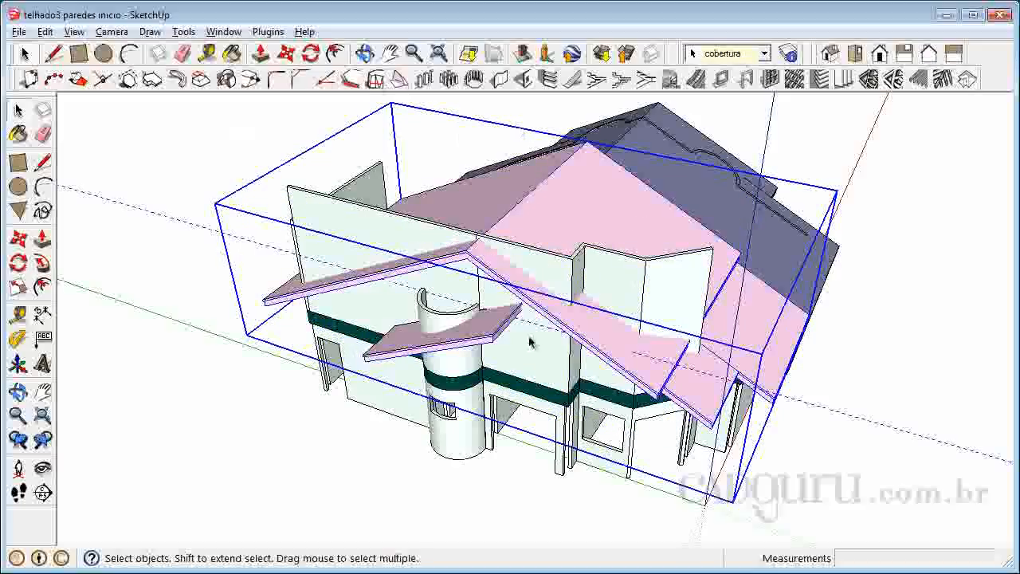
left_click(571, 269)
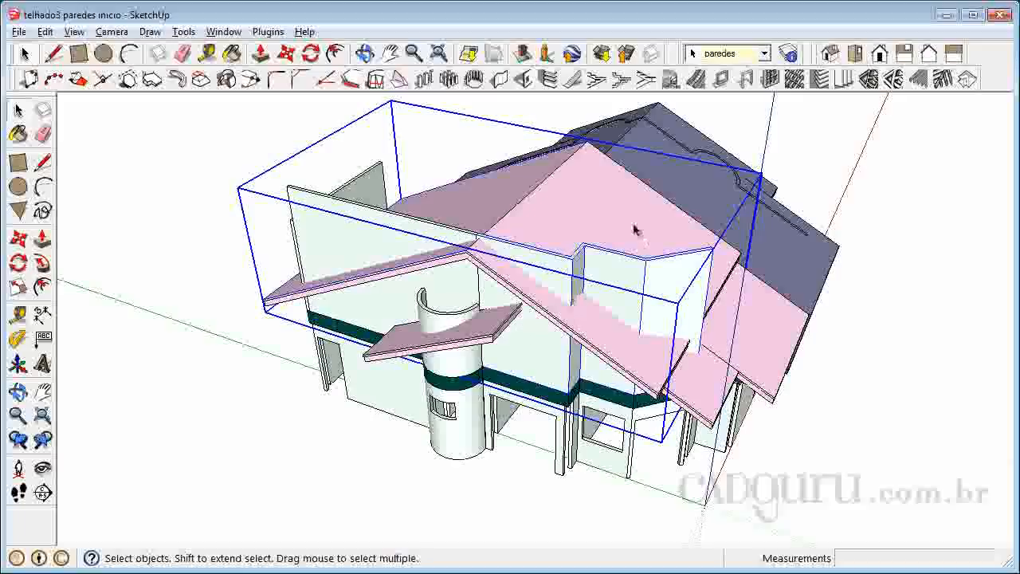
left_click(924, 245)
scroll(829, 190, "up", 4)
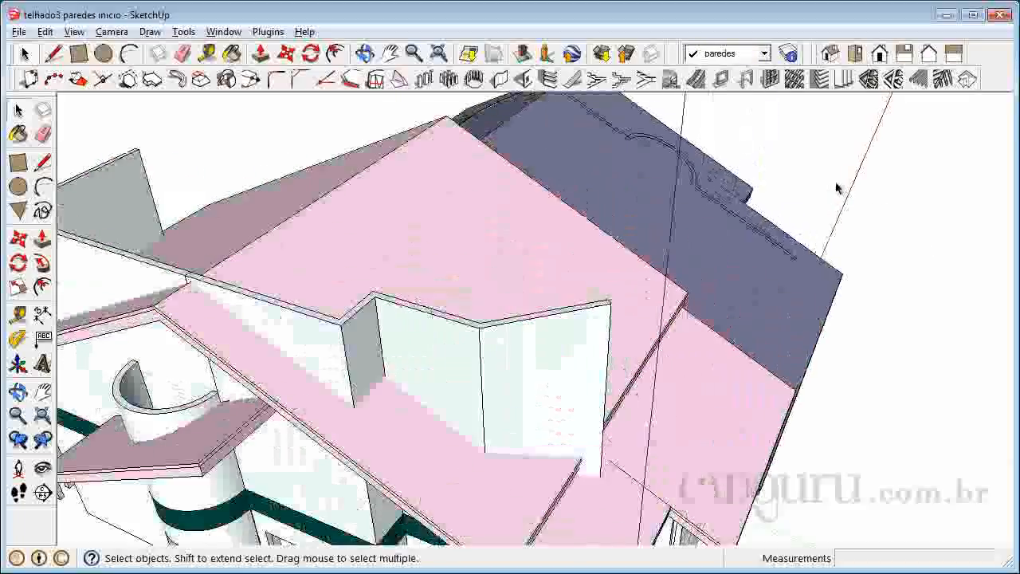
scroll(835, 189, "down", 2)
Open the nested front roof group, copy its connected upper faces, and close the roof groups.
left_click(533, 227)
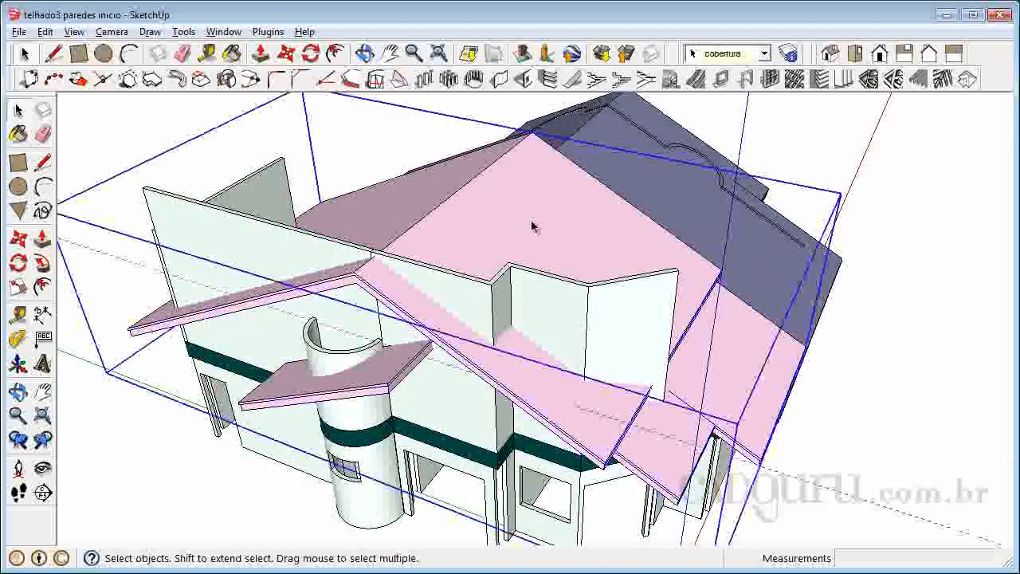
double_click(525, 226)
left_click(525, 226)
double_click(523, 229)
left_click(522, 228)
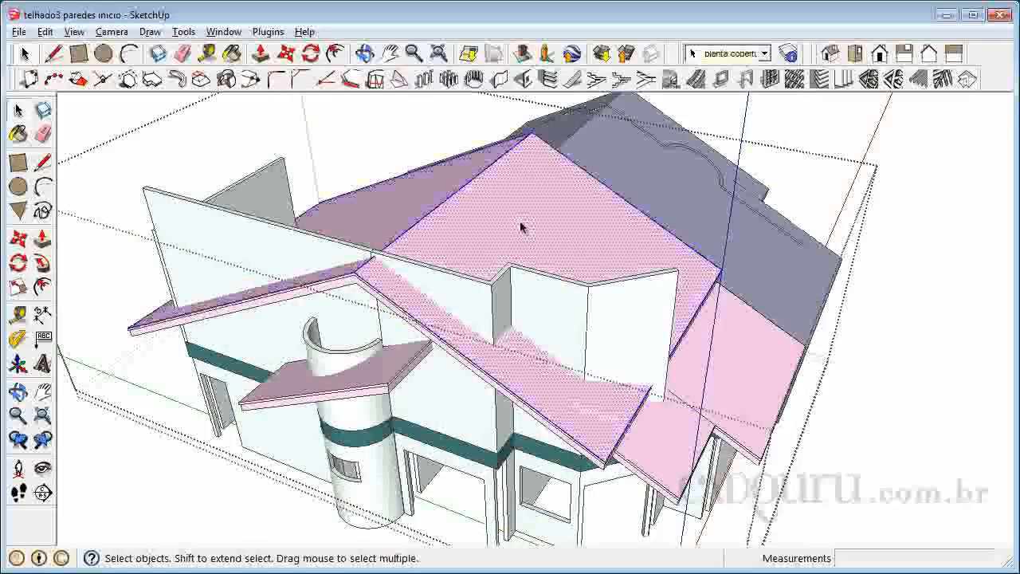
triple_click(487, 223)
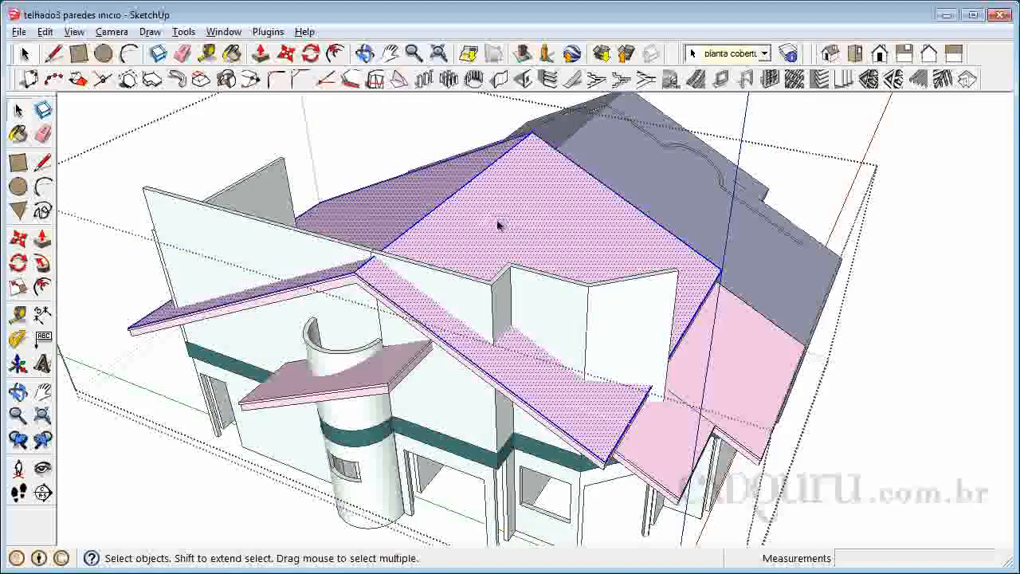
left_click(927, 331)
left_click(927, 331)
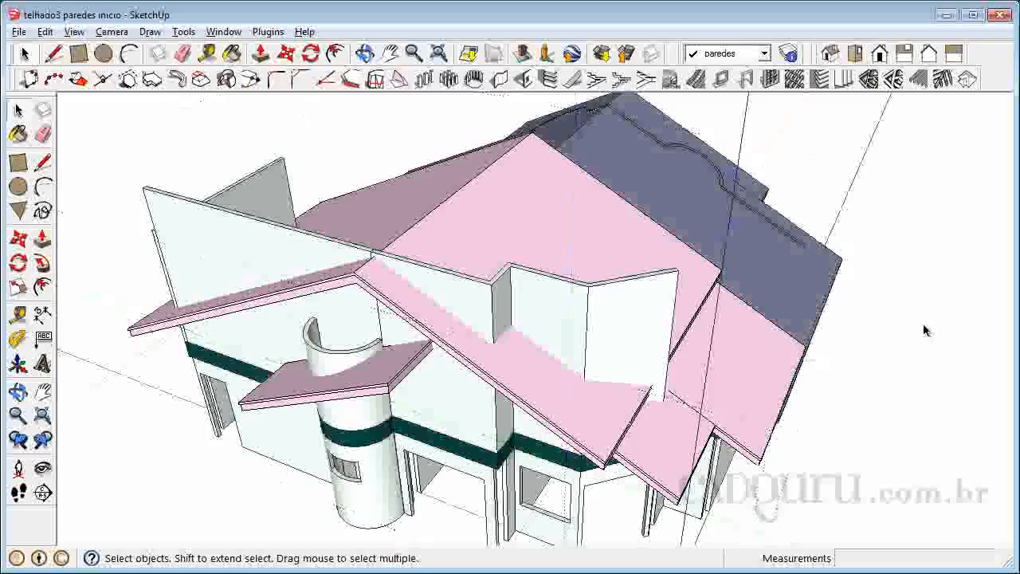
Paste the copied roof faces inside the front wall group and move them by their front corner onto the matching roof corner.
left_click(636, 310)
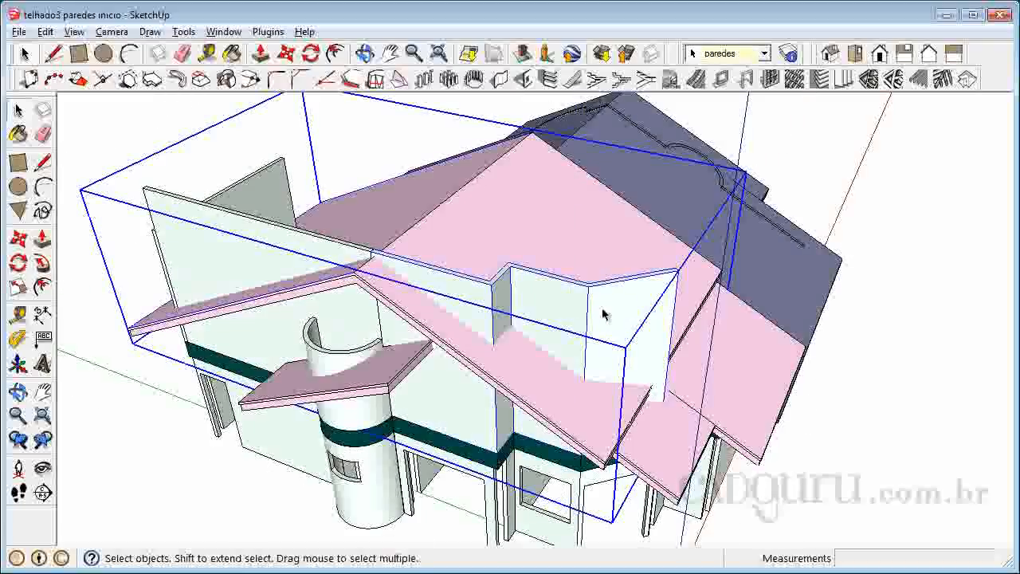
double_click(605, 311)
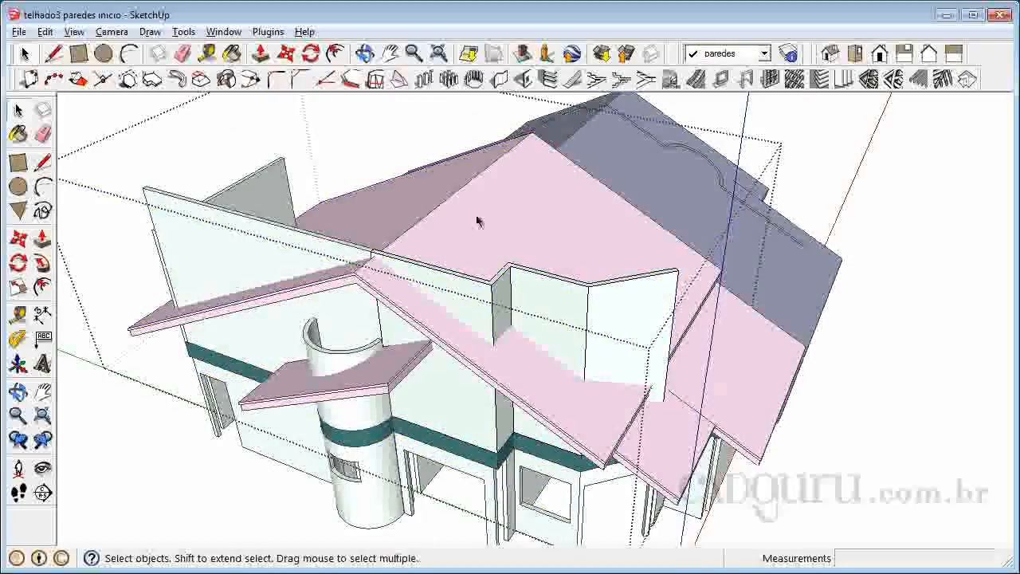
key("ctrl+v")
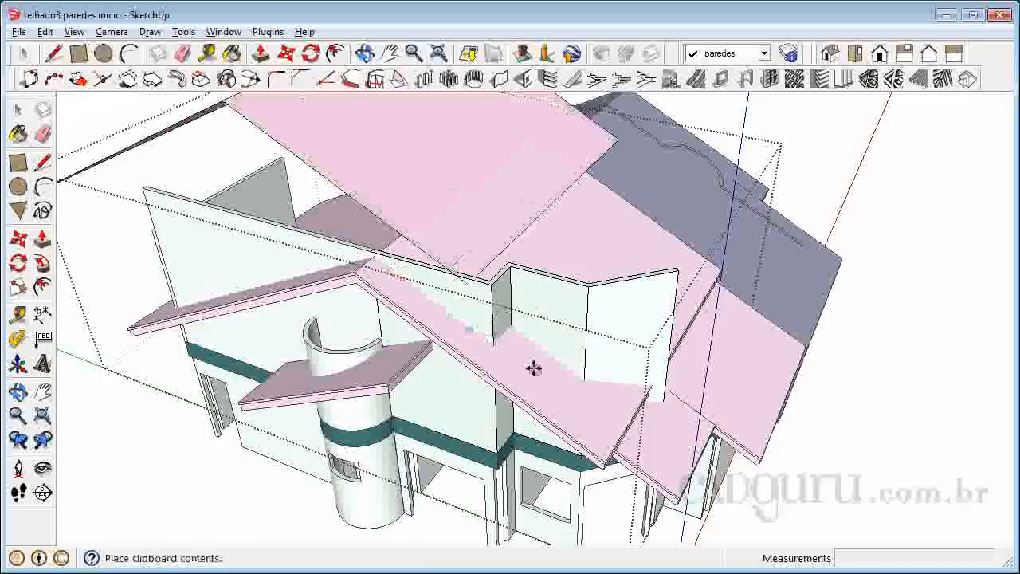
left_click(592, 429)
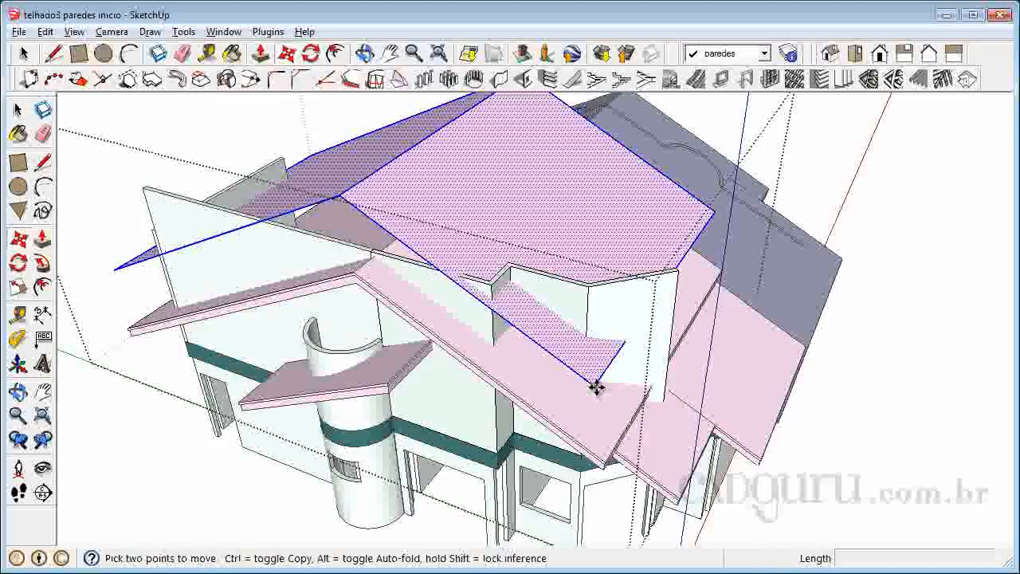
left_click(594, 384)
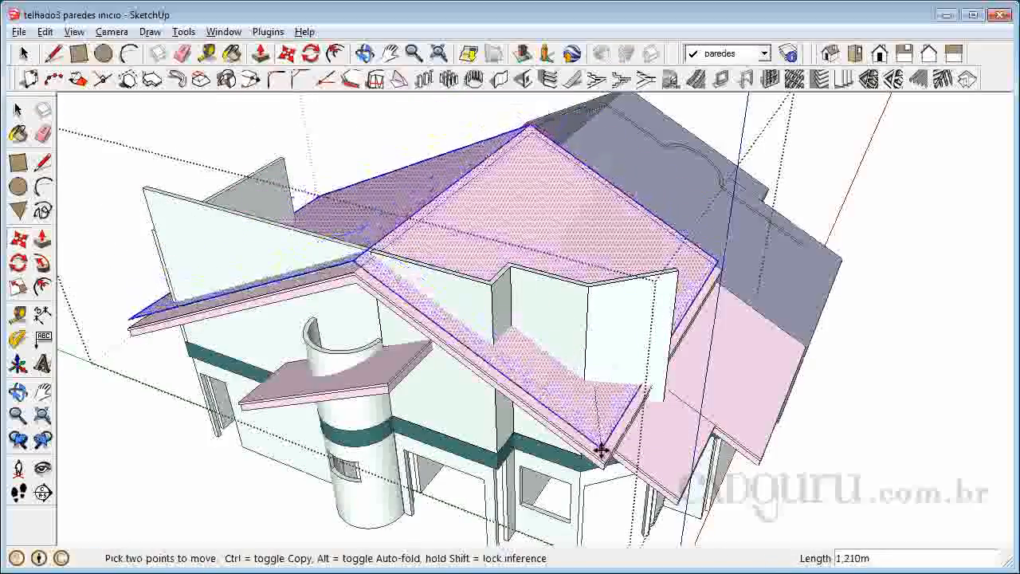
left_click(603, 460)
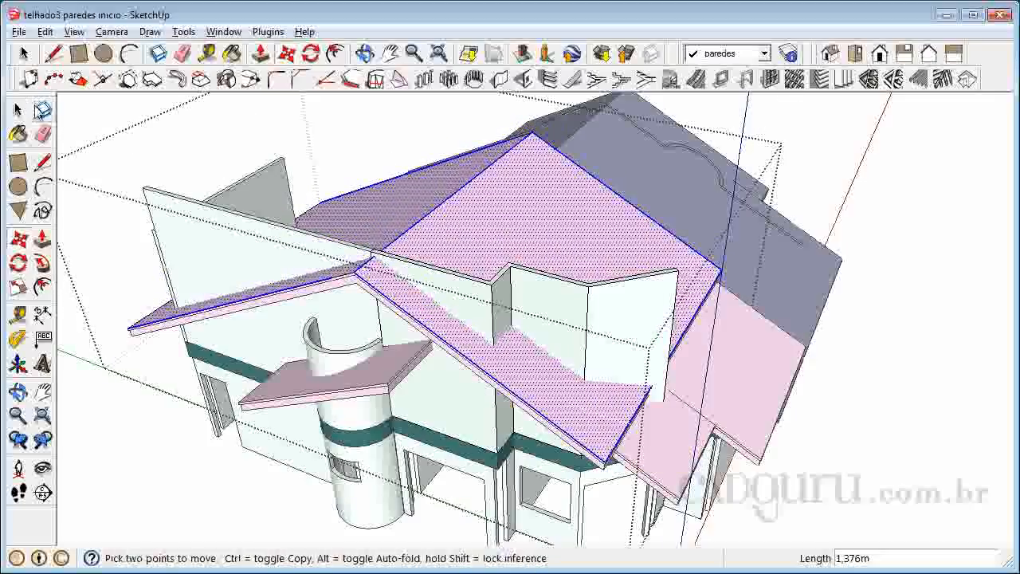
Intersect the pasted roof faces with the walls in the open group, using the With Context option.
left_click(19, 111)
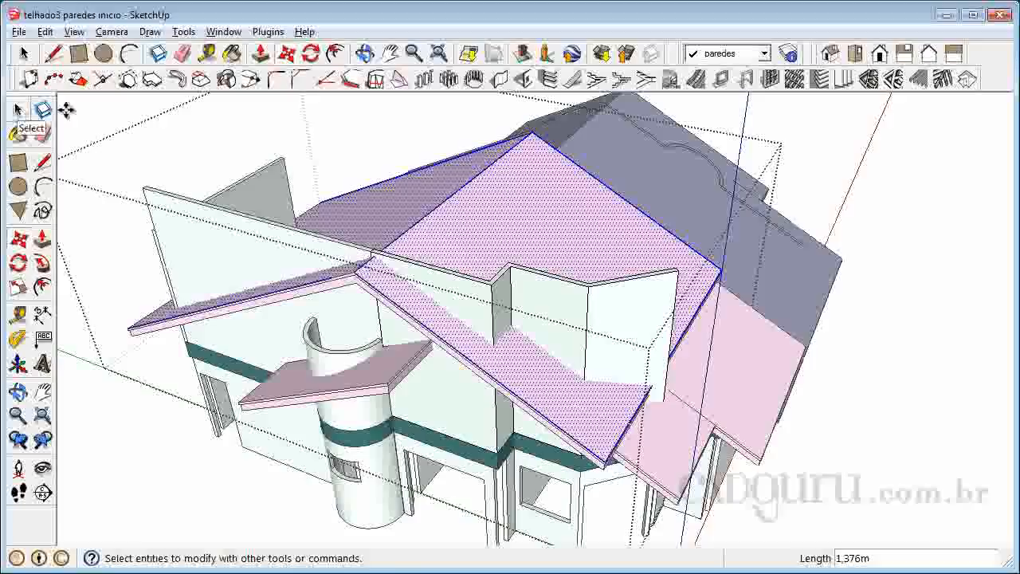
left_click(44, 32)
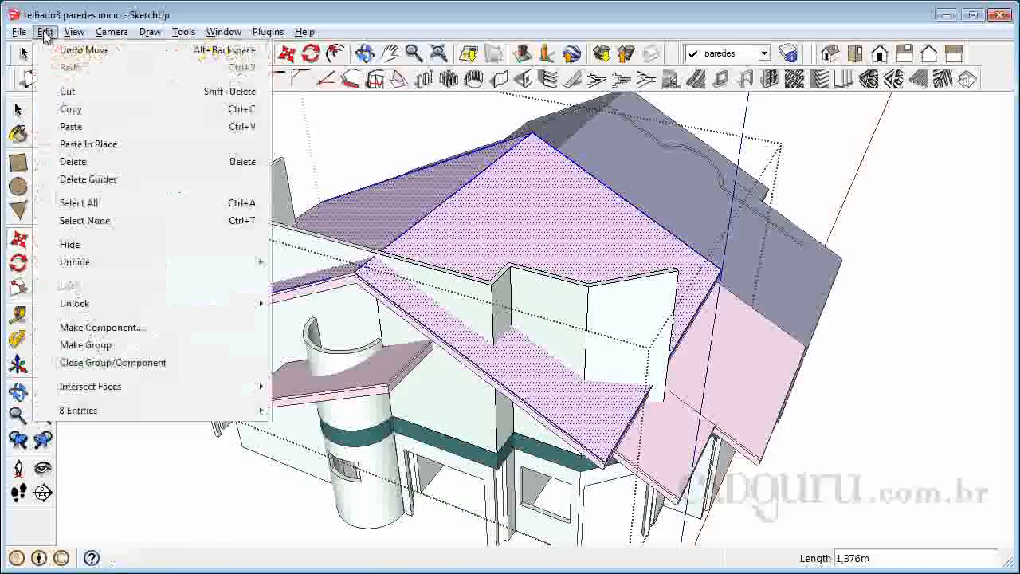
mouse_move(114, 392)
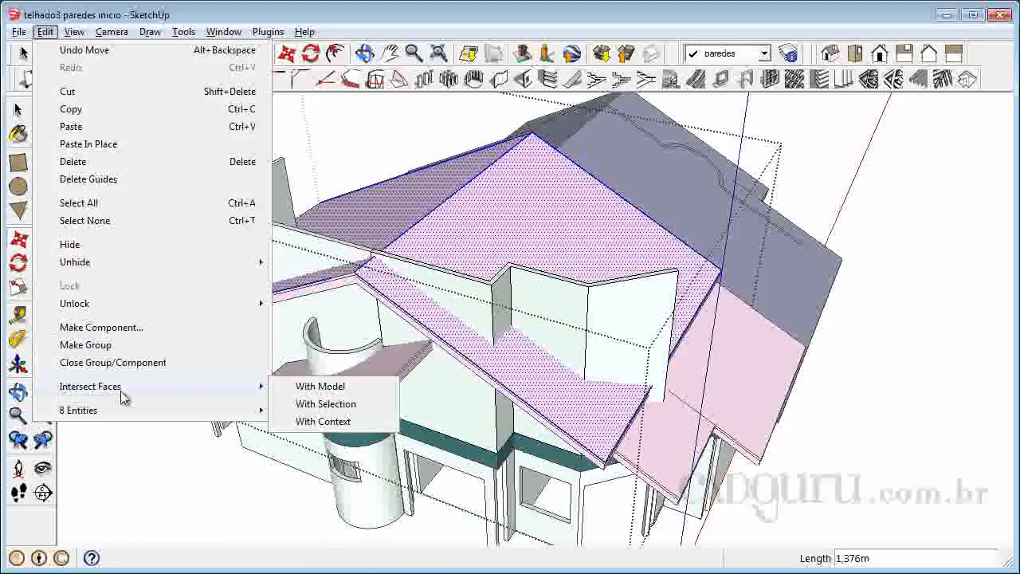
left_click(346, 422)
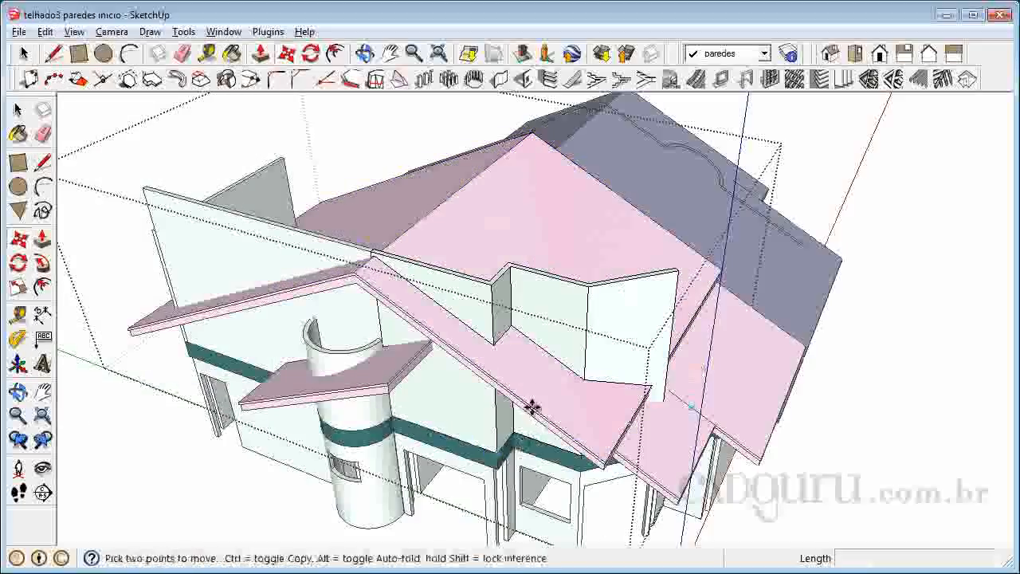
Delete the top face of the front wall that rises above the pink roof.
scroll(539, 333, "up", 6)
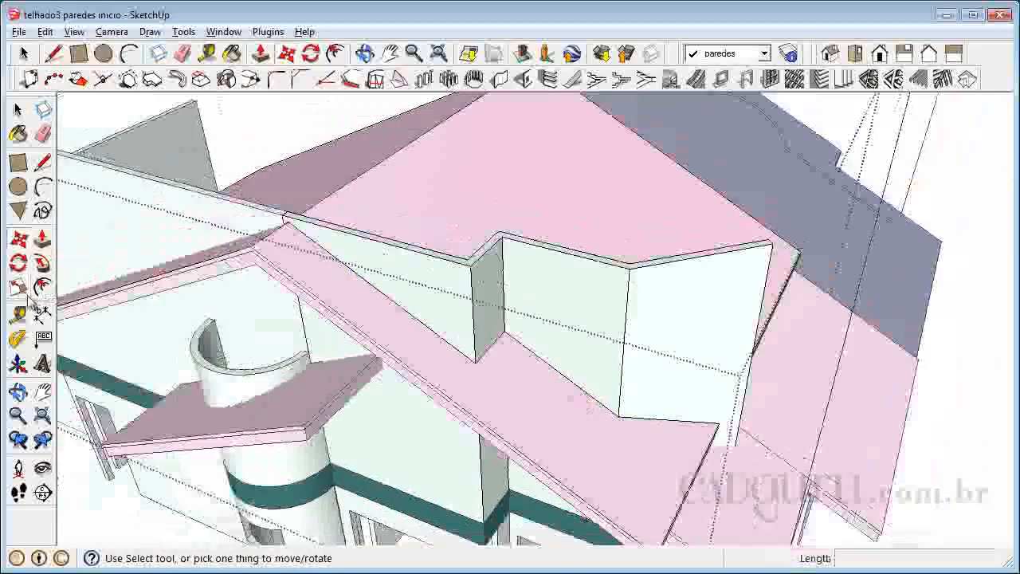
left_click(18, 392)
left_click_drag(263, 311, 550, 383)
left_click_drag(832, 299, 570, 302)
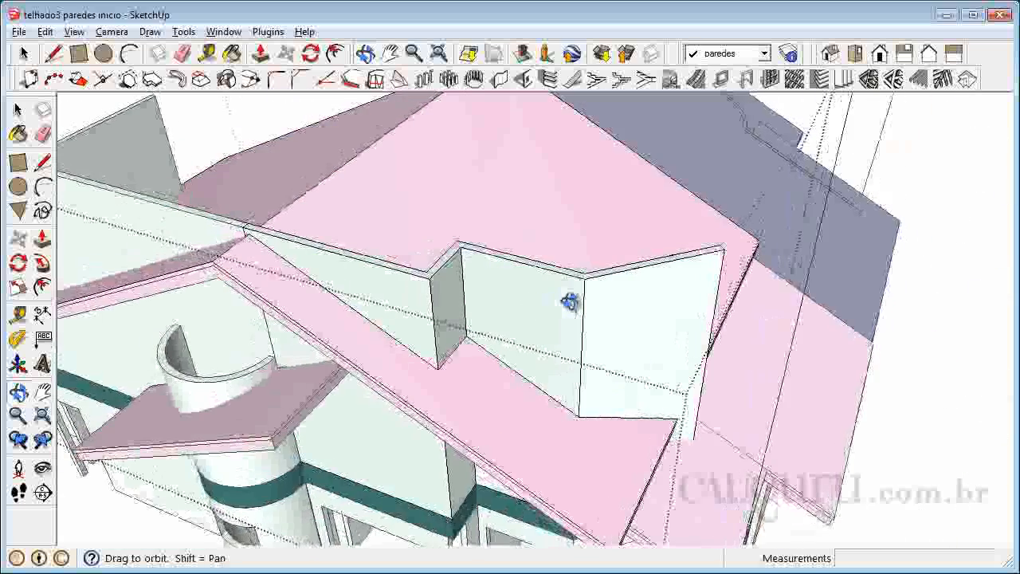
left_click(18, 109)
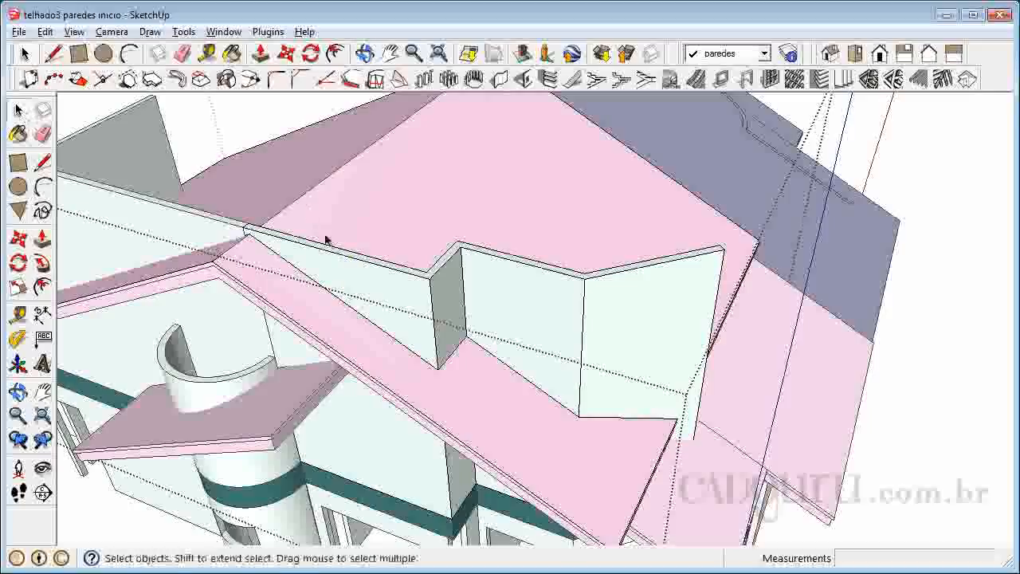
scroll(326, 253, "up", 2)
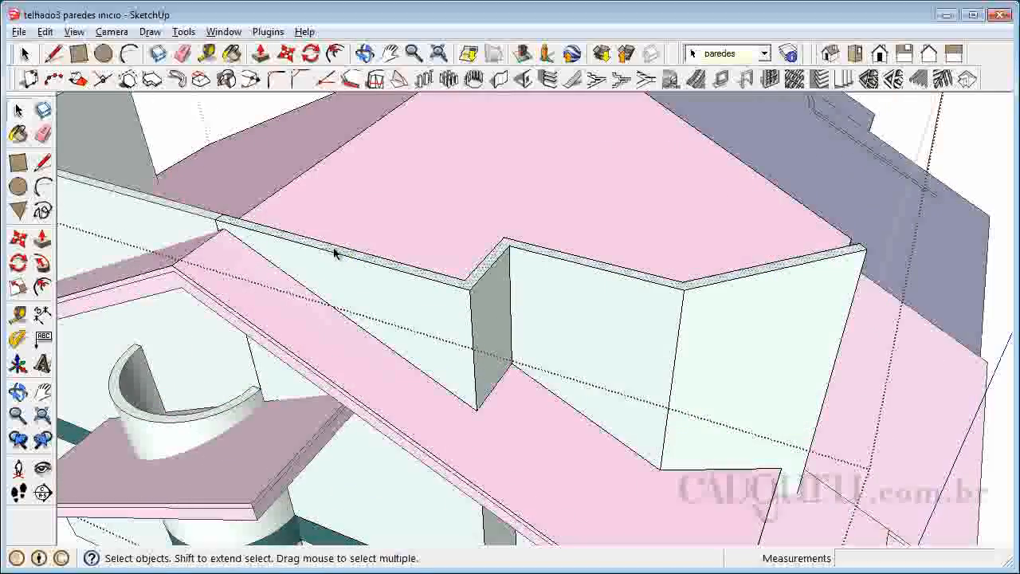
left_click(334, 252)
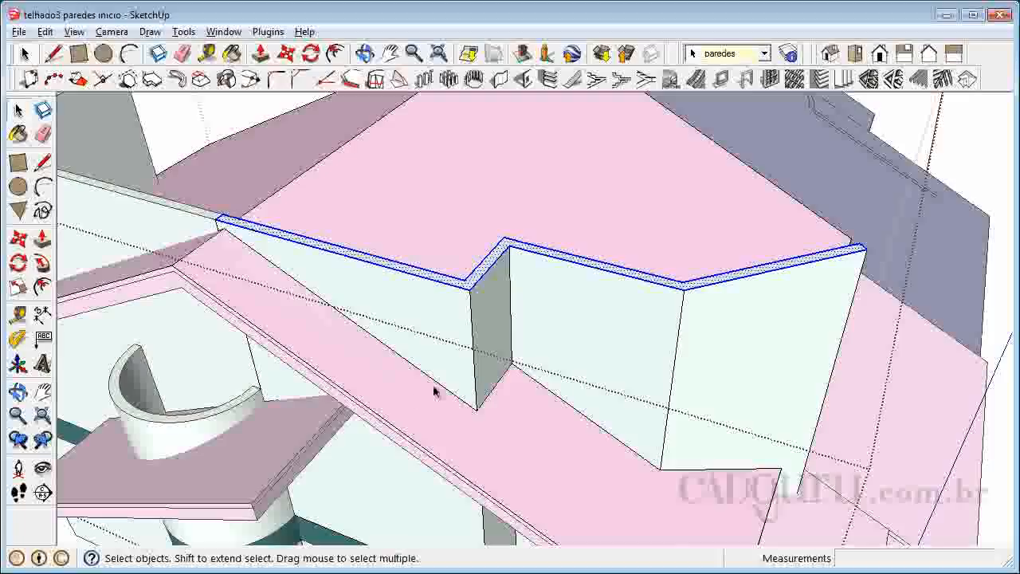
key("Delete")
Delete the front wall's remaining side faces that project above the roof surface.
left_click(470, 313)
left_click(469, 313)
key("Delete")
left_click(470, 315)
key("Delete")
left_click(505, 289)
key("Delete")
left_click(511, 293)
key("Delete")
Delete the leftover vertical wall edges standing above the roof.
left_click(680, 351)
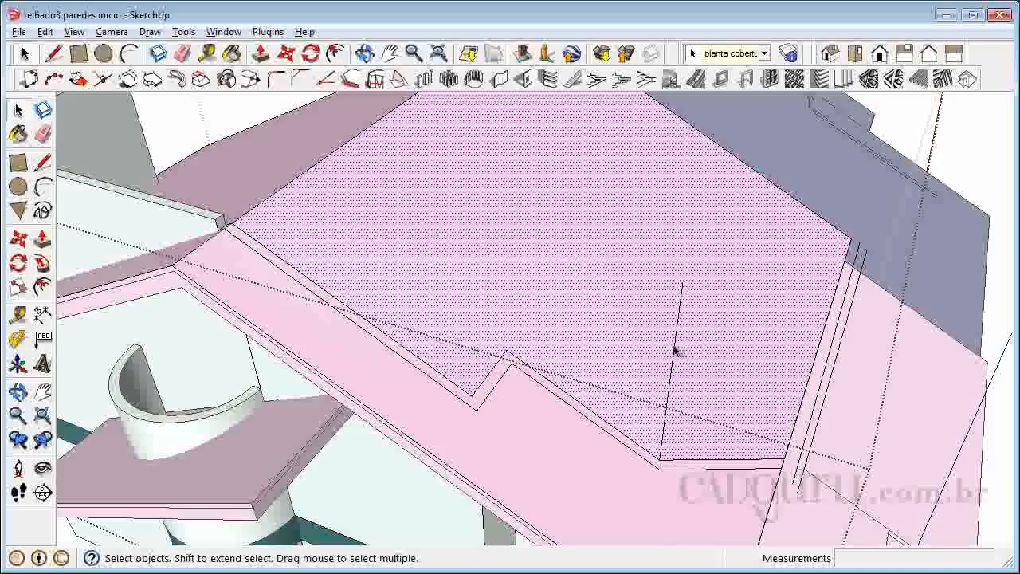
left_click(678, 353)
key("Delete")
left_click(829, 372)
key("Delete")
left_click(832, 374)
key("Delete")
Delete the pasted roof faces on both sides of the front wall's outline and close the wall group.
scroll(753, 239, "down", 5)
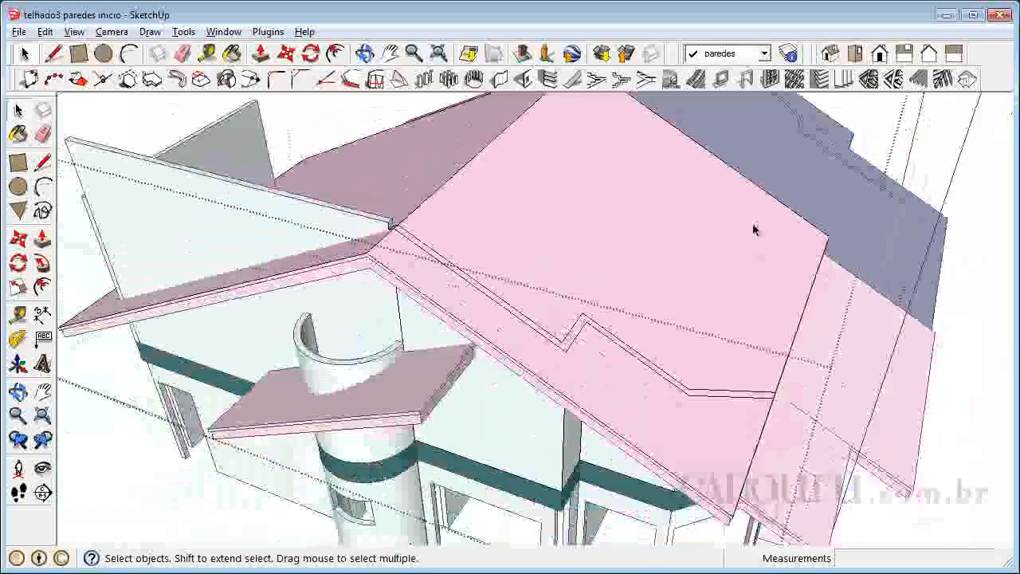
left_click(635, 233)
key("Delete")
left_click(685, 358)
key("Delete")
left_click(522, 187)
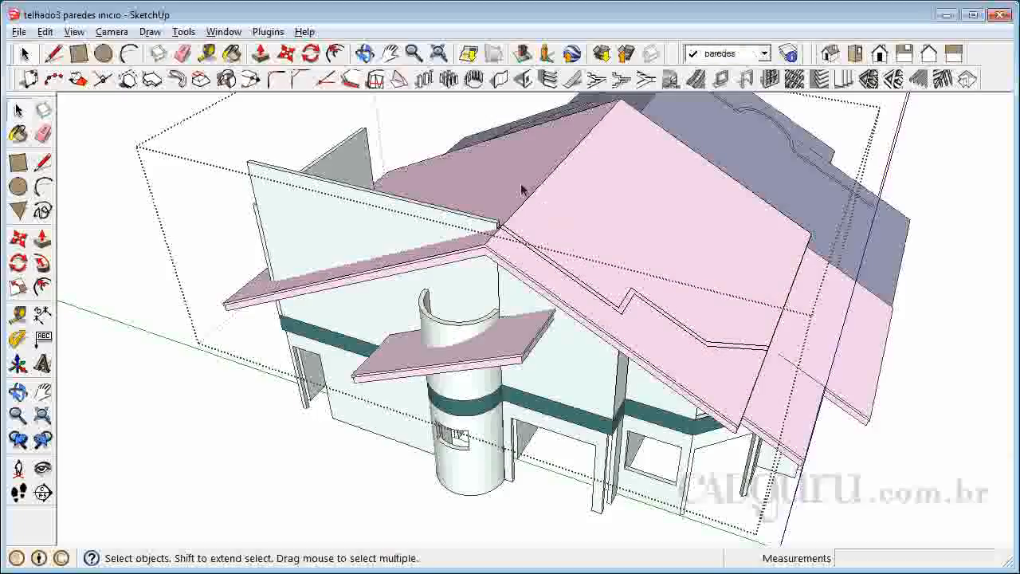
left_click(182, 395)
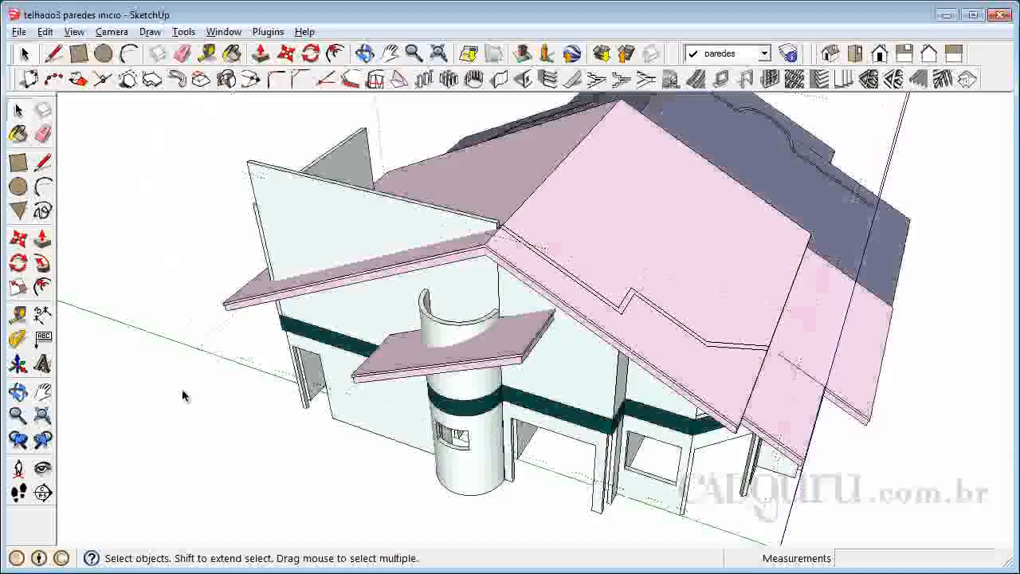
Open the small roof group around the round tower, copy its upper face, and close the group.
left_click(19, 392)
left_click_drag(542, 387, 606, 287)
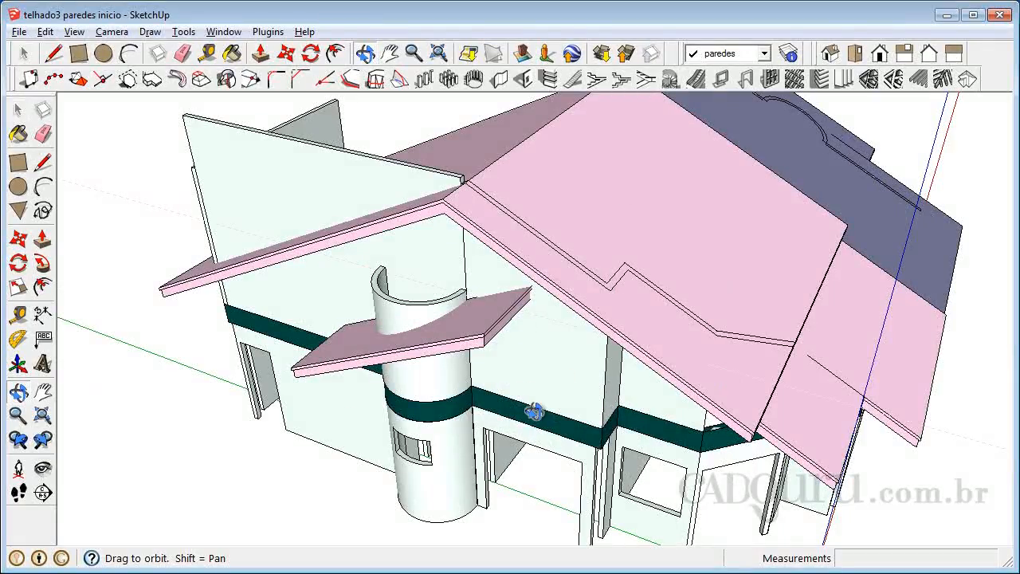
key("space")
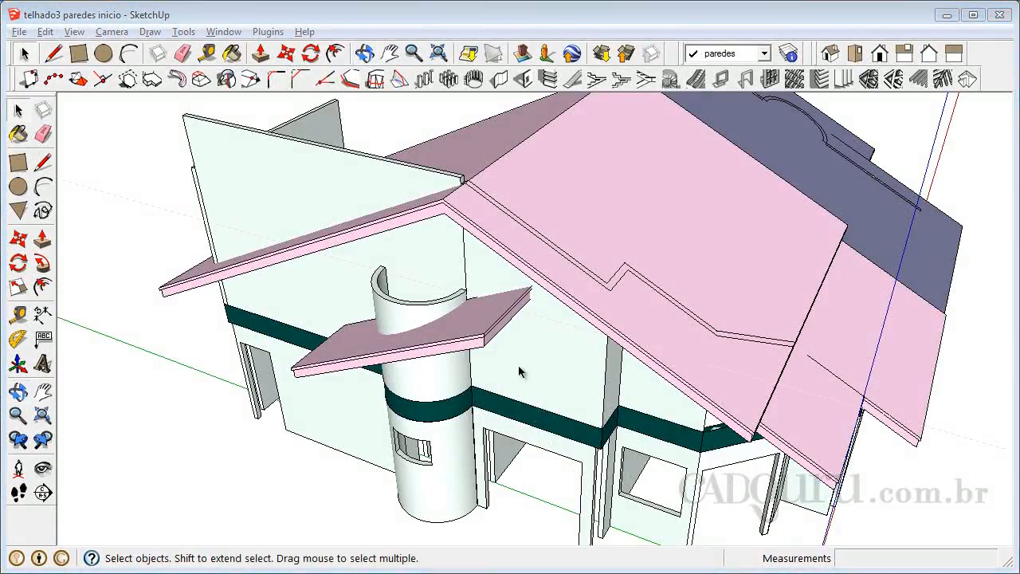
left_click(425, 319)
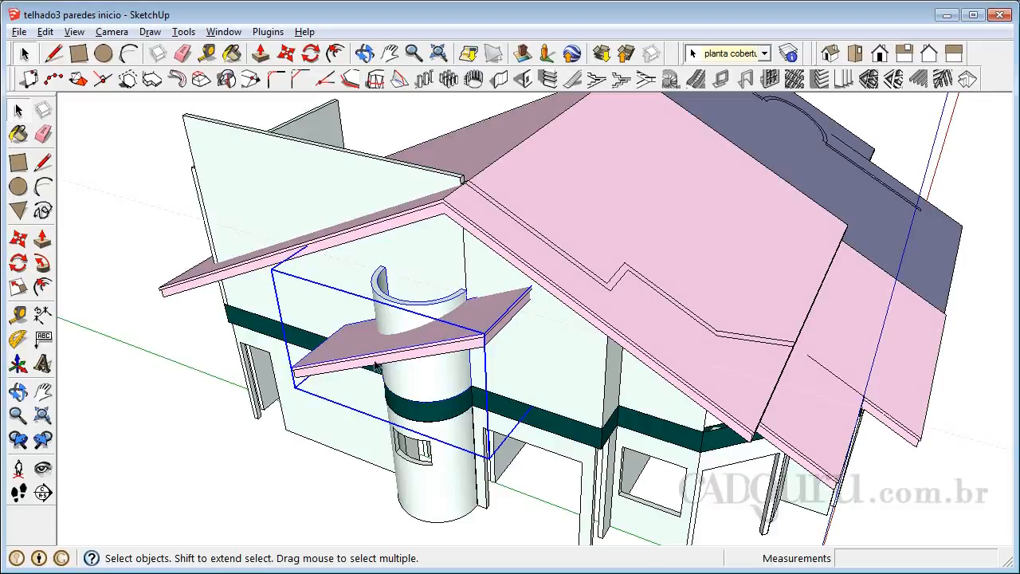
left_click(236, 414)
left_click(325, 365)
double_click(328, 363)
left_click(346, 351)
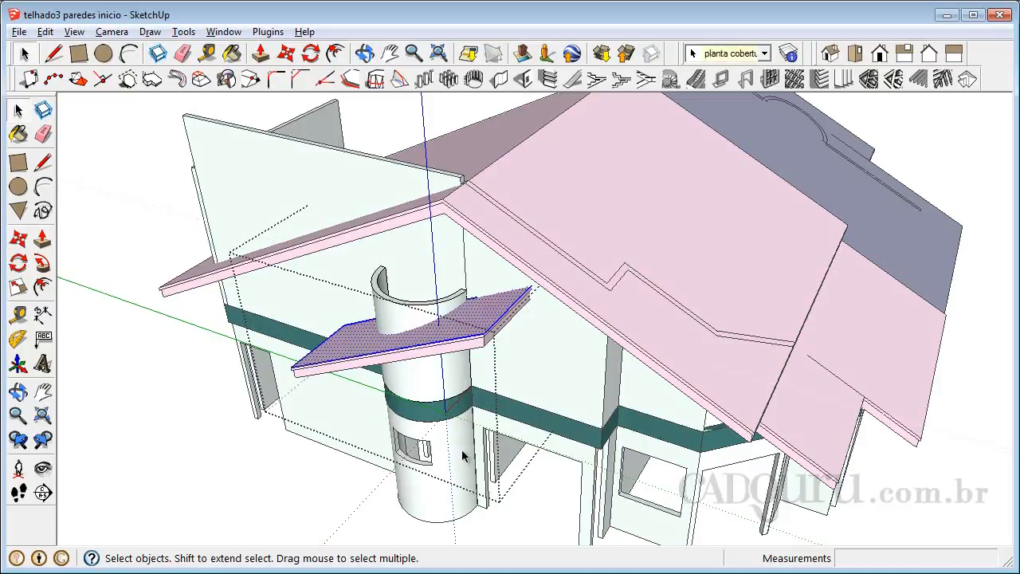
left_click(161, 384)
Paste the copied face inside the tower's upper wall group and move it by its front corner onto the matching corner of the small roof.
left_click(386, 319)
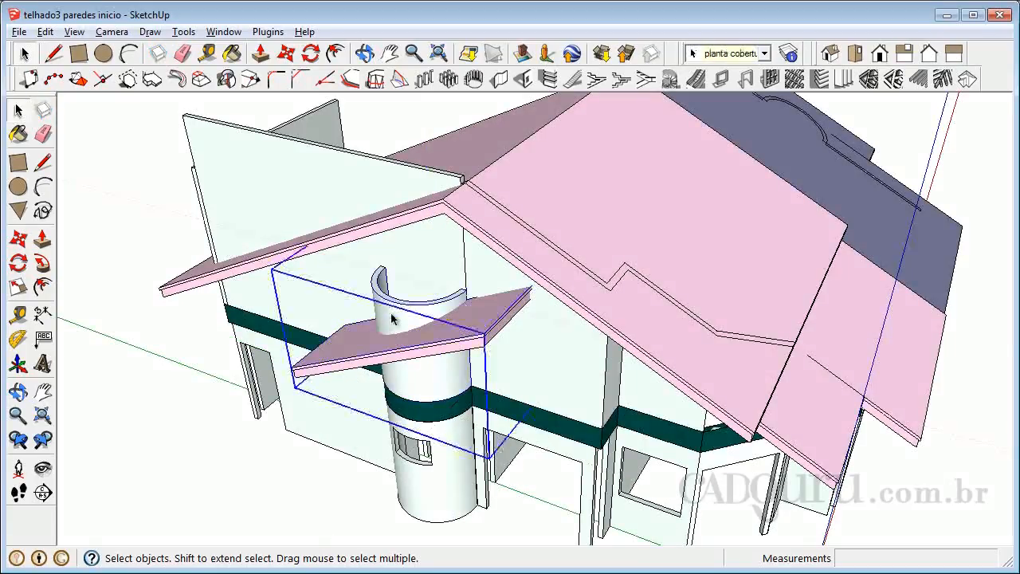
double_click(391, 318)
left_click(399, 318)
left_click(401, 315)
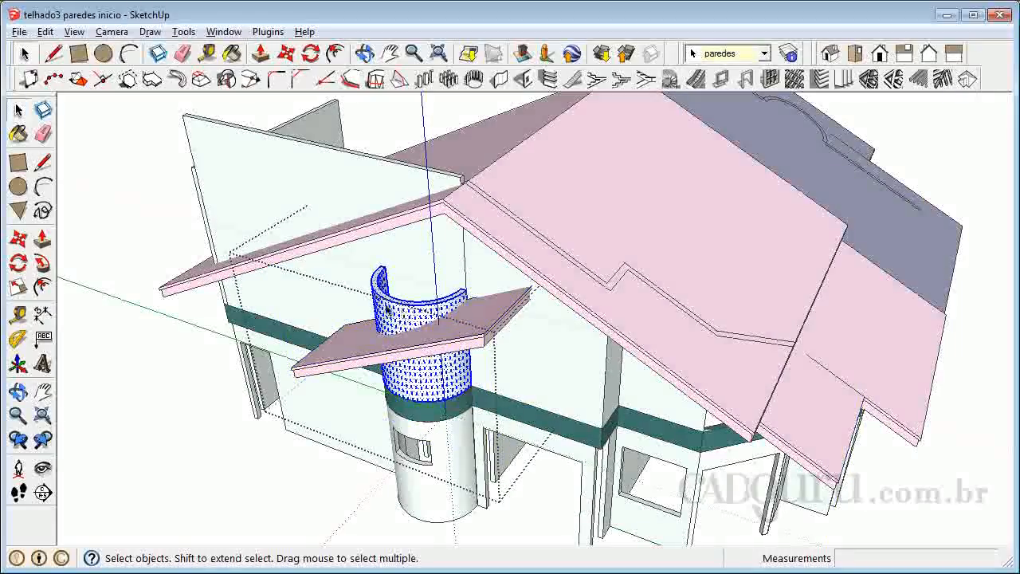
key("ctrl+v")
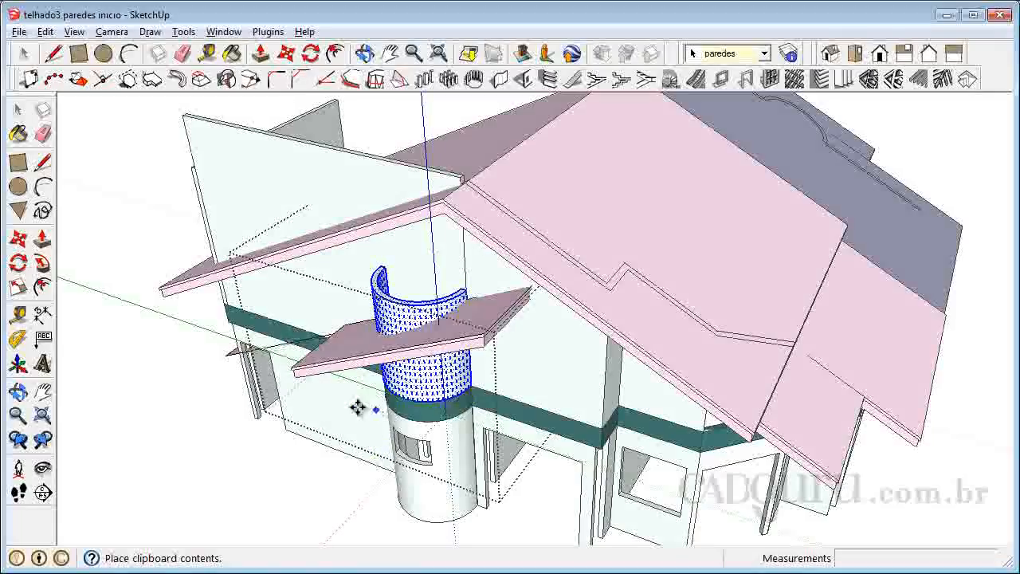
left_click(212, 468)
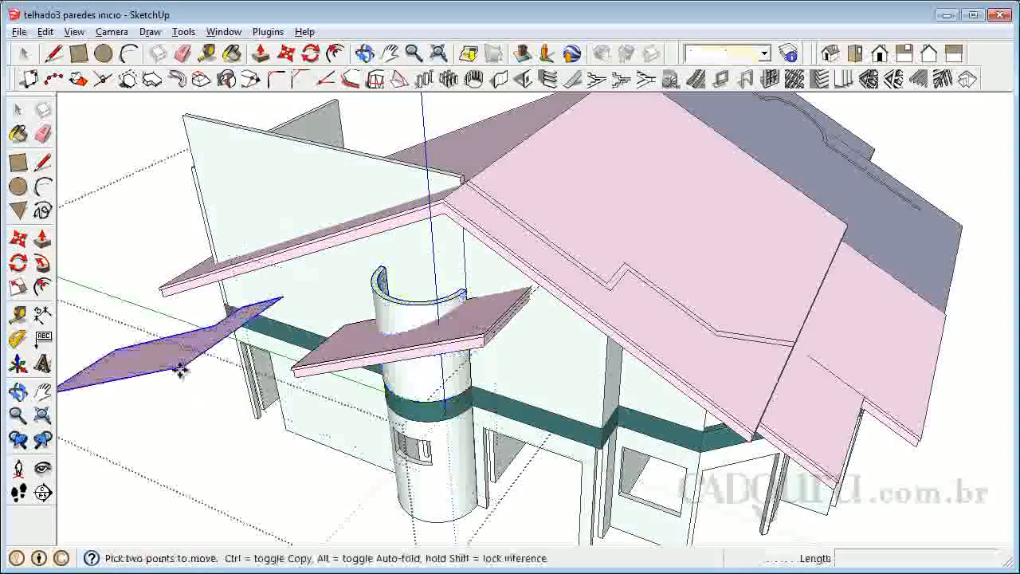
left_click(184, 367)
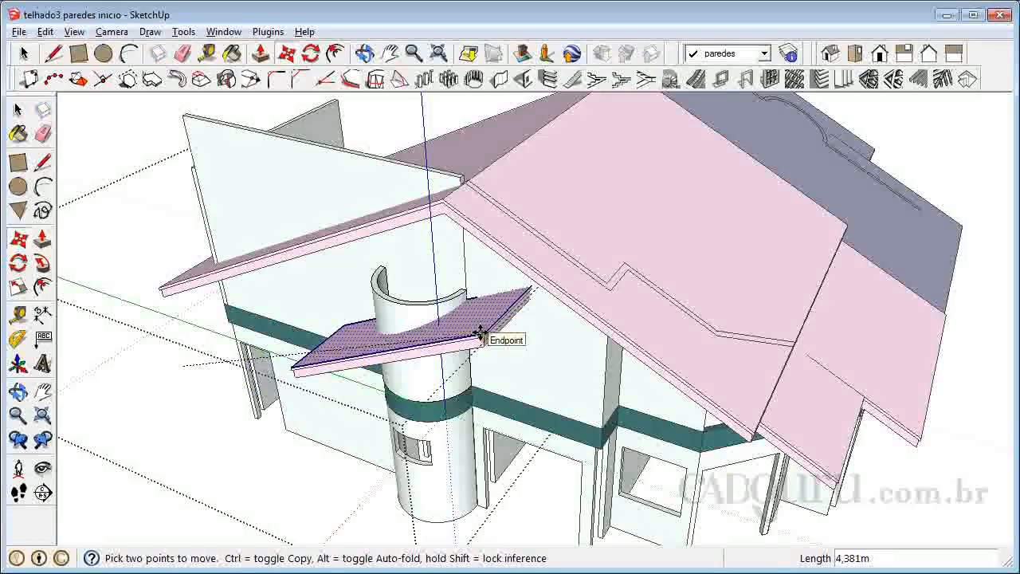
left_click(480, 334)
Intersect the pasted roof face with the tower's curved wall, using the With Context option.
scroll(466, 311, "up", 2)
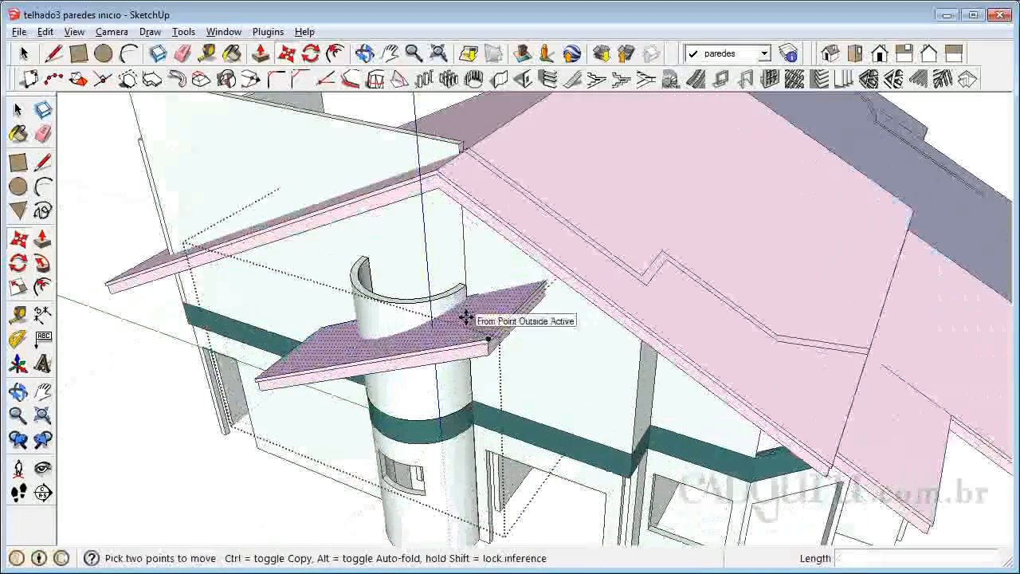
scroll(467, 312, "up", 2)
left_click(45, 32)
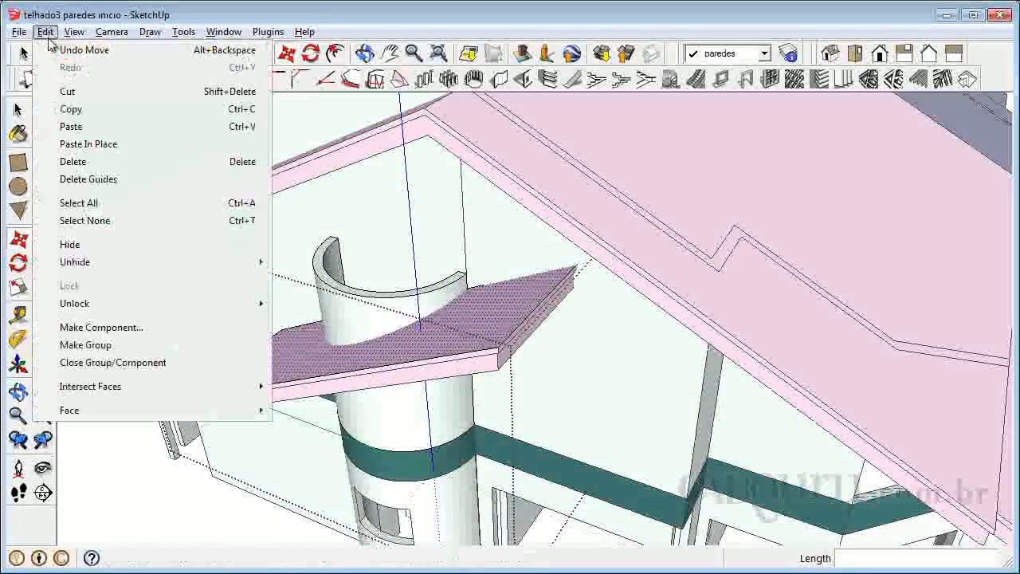
mouse_move(112, 388)
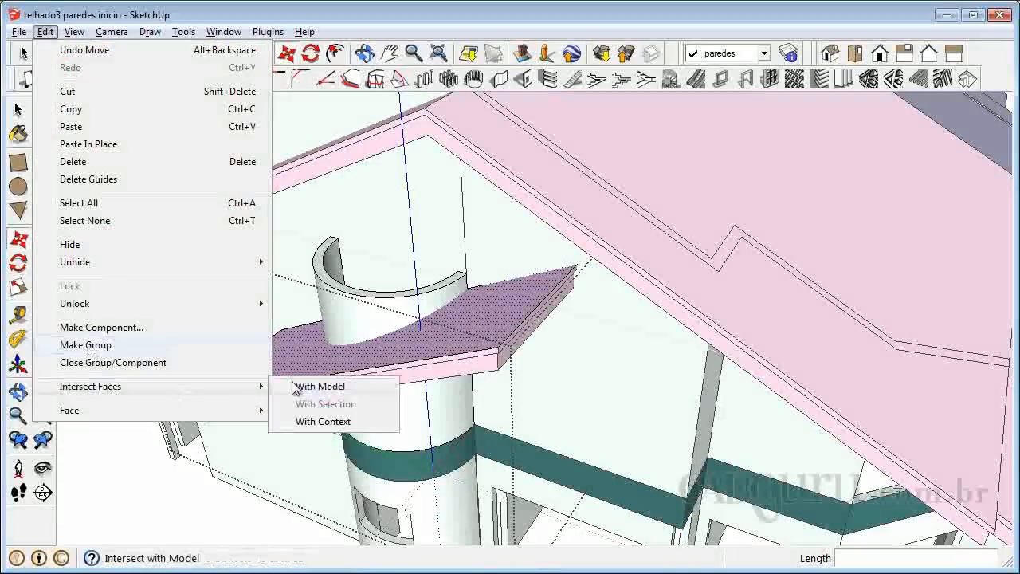
left_click(323, 421)
key("space")
Delete the tower wall's top face and the curved faces above the small roof.
scroll(275, 263, "up", 4)
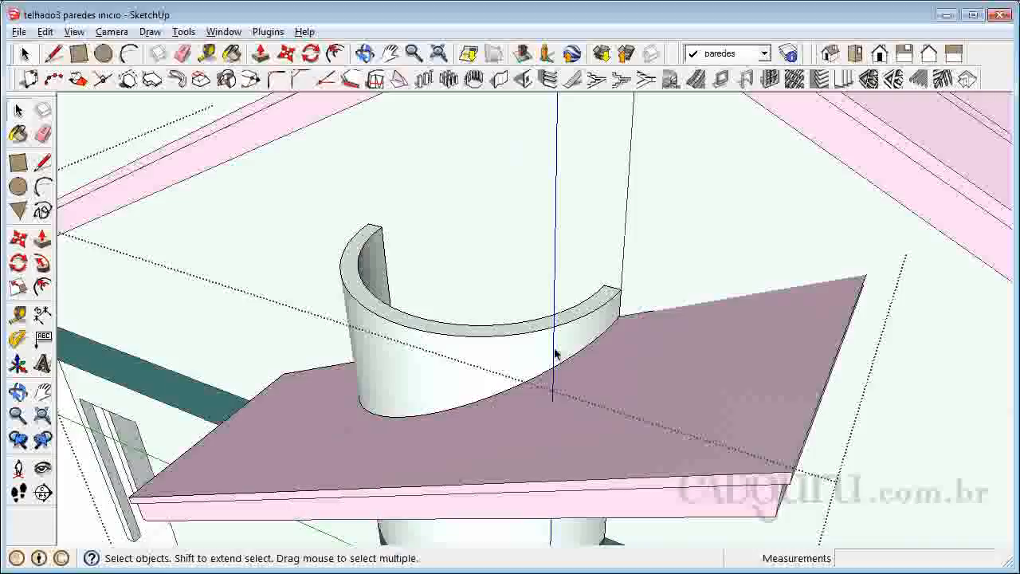
double_click(380, 310)
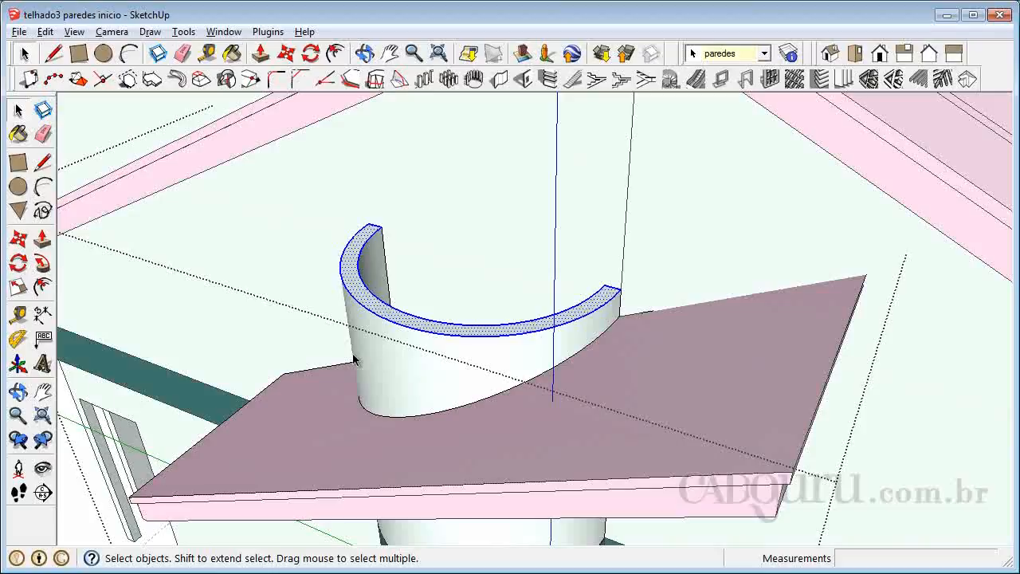
key("Delete")
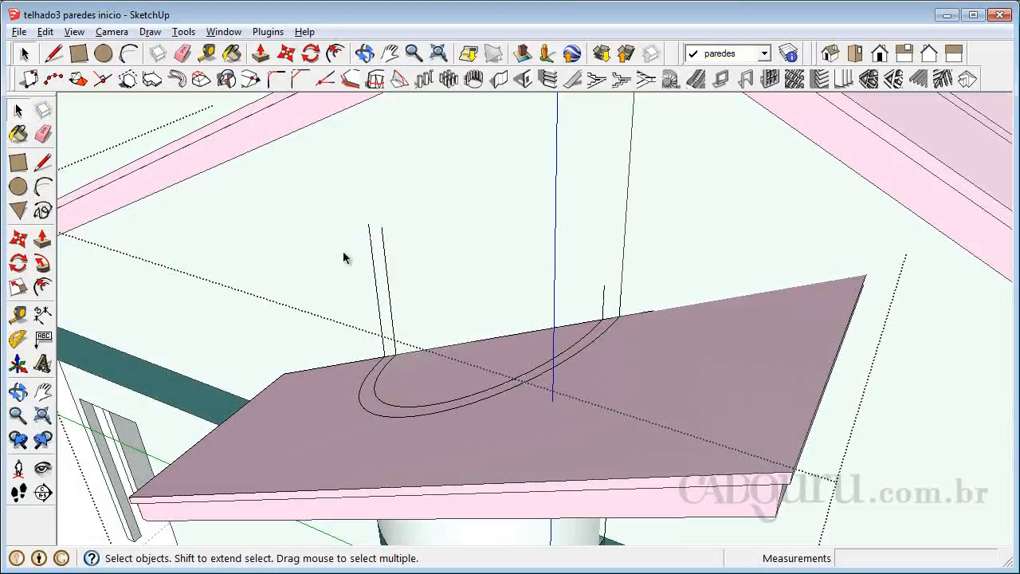
key("Delete")
Delete the tower wall's leftover vertical edges and the pasted roof face parts outside and inside its curved outline.
left_click(375, 275)
key("Delete")
left_click(640, 367)
key("Delete")
left_click(490, 356)
key("Delete")
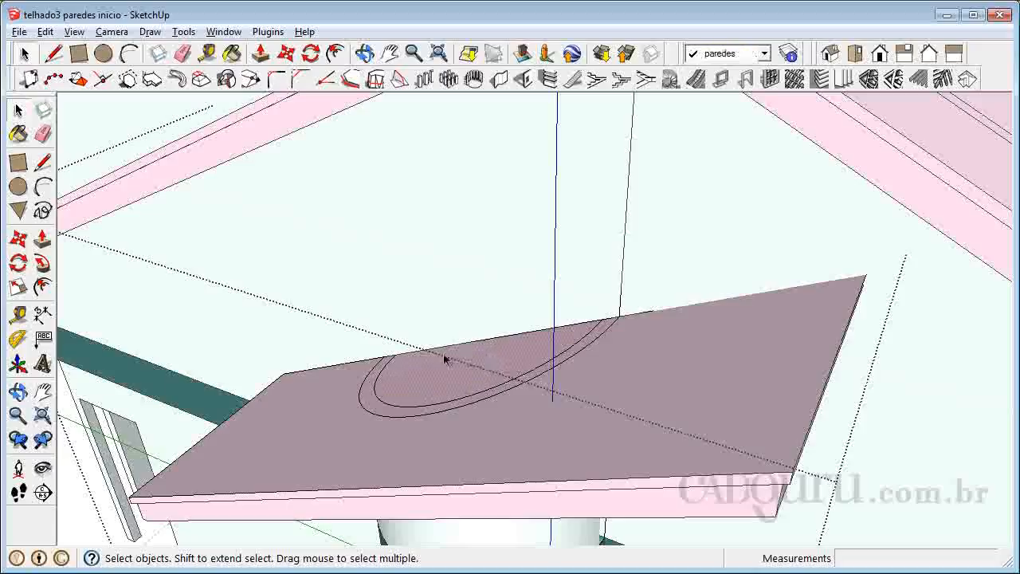
Delete the curved strip of the pasted roof face over the tower wall's cut top.
left_click(377, 408)
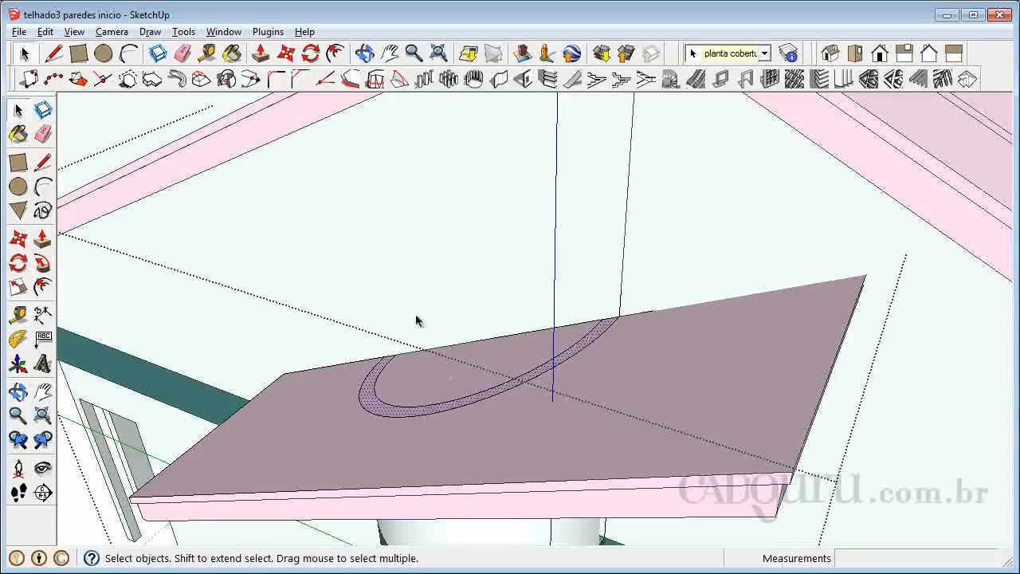
scroll(421, 325, "down", 3)
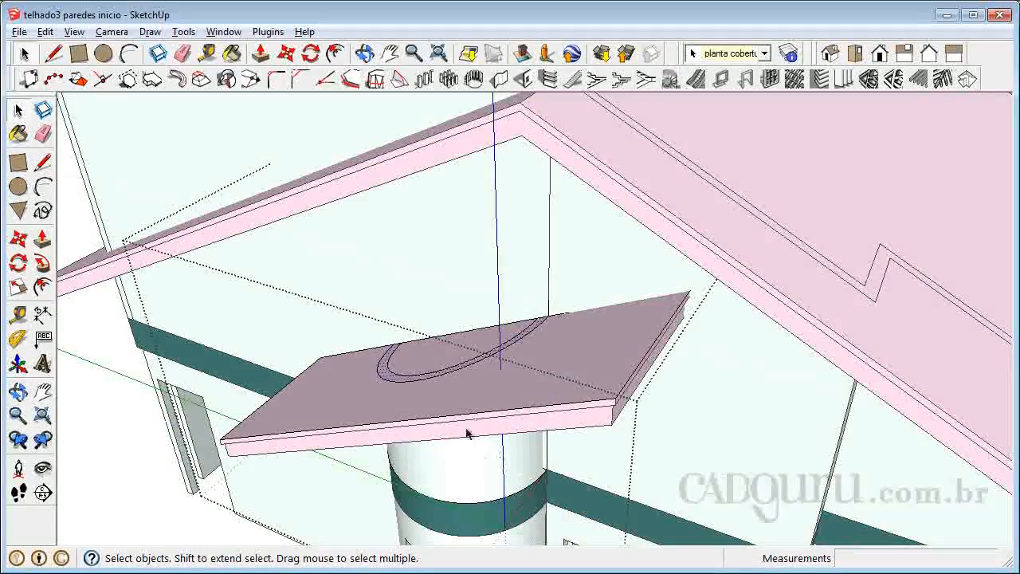
scroll(365, 361, "up", 2)
key("Delete")
scroll(401, 381, "down", 1)
left_click(401, 381)
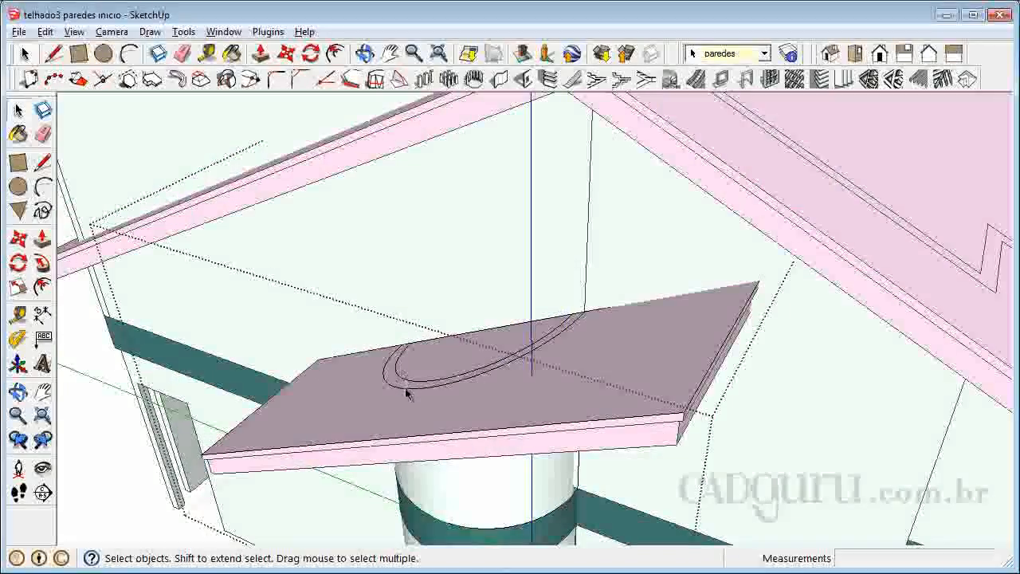
Examine the trimmed front and tower walls, and the finished house in telhado3 final, from all sides.
scroll(535, 467, "down", 2)
scroll(519, 394, "down", 2)
scroll(378, 343, "up", 2)
scroll(379, 343, "down", 5)
left_click(18, 391)
left_click_drag(478, 447, 549, 278)
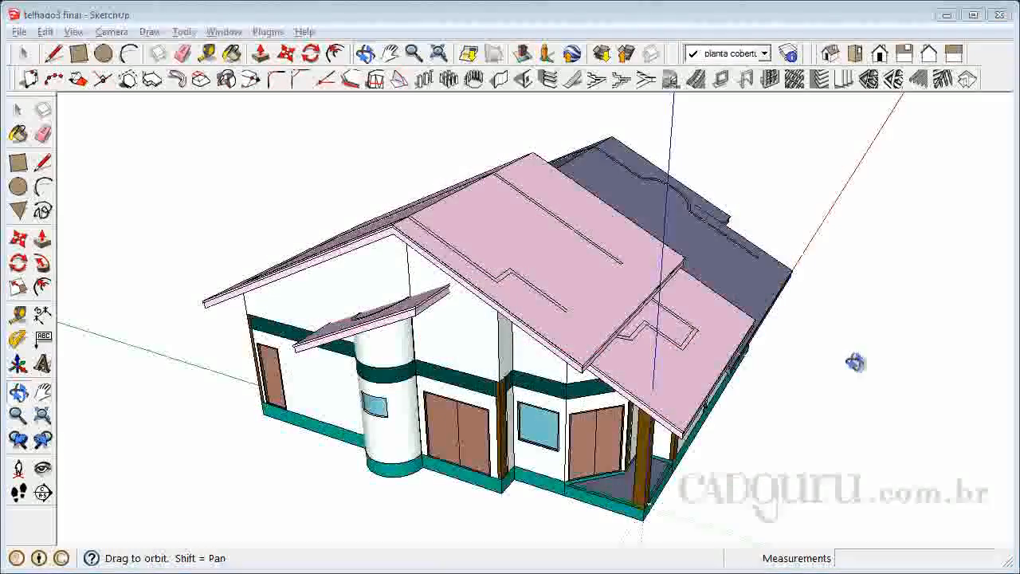
mouse_move(669, 439)
left_mouse_down()
mouse_move(695, 388)
mouse_move(795, 353)
mouse_move(821, 355)
mouse_move(394, 326)
mouse_move(499, 342)
mouse_move(519, 356)
mouse_move(340, 327)
mouse_move(649, 337)
mouse_move(721, 323)
left_mouse_up()
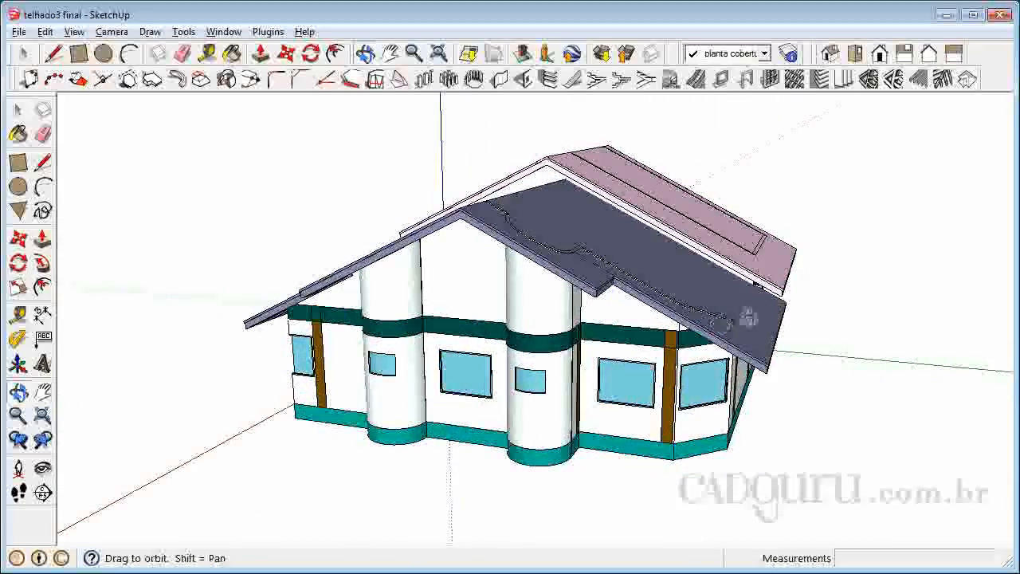
left_click_drag(765, 278, 584, 216)
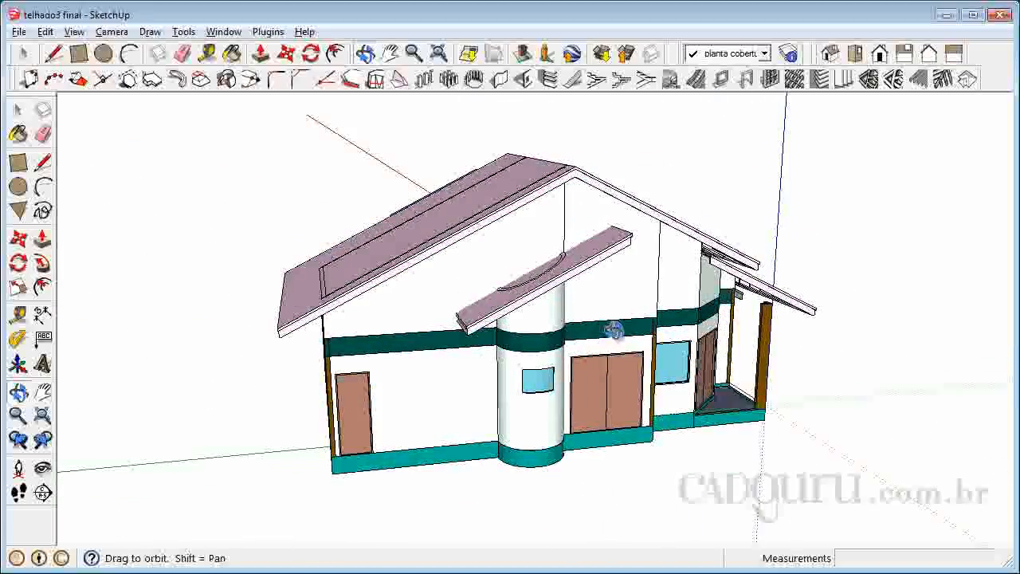
left_click_drag(668, 358, 526, 353)
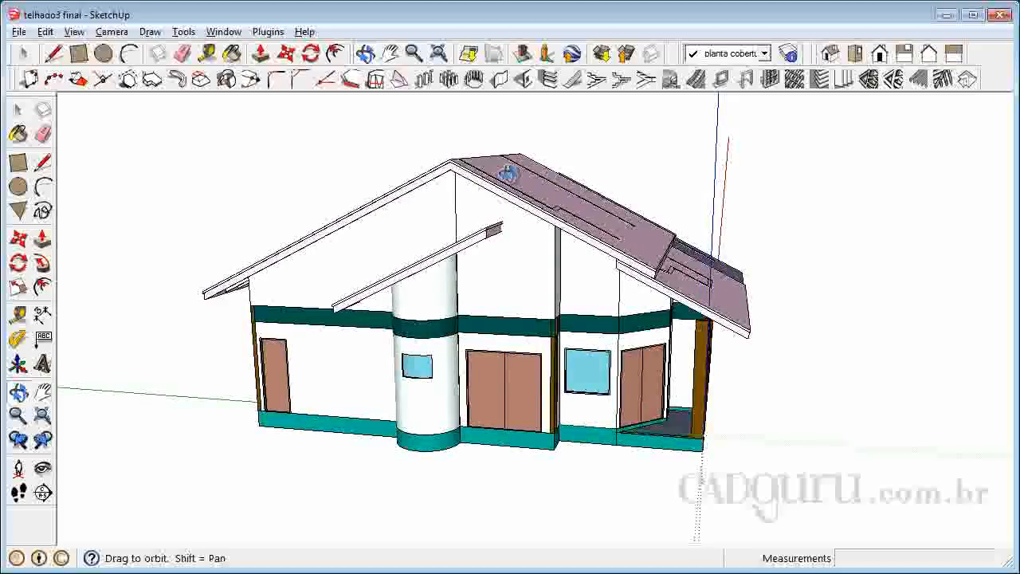
left_click_drag(431, 241, 479, 345)
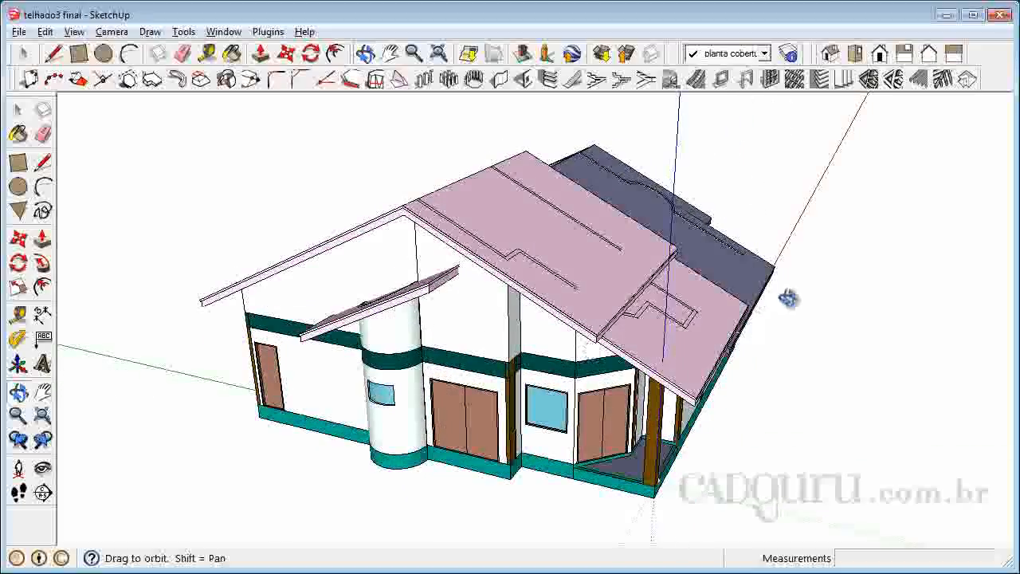
left_click_drag(769, 308, 476, 417)
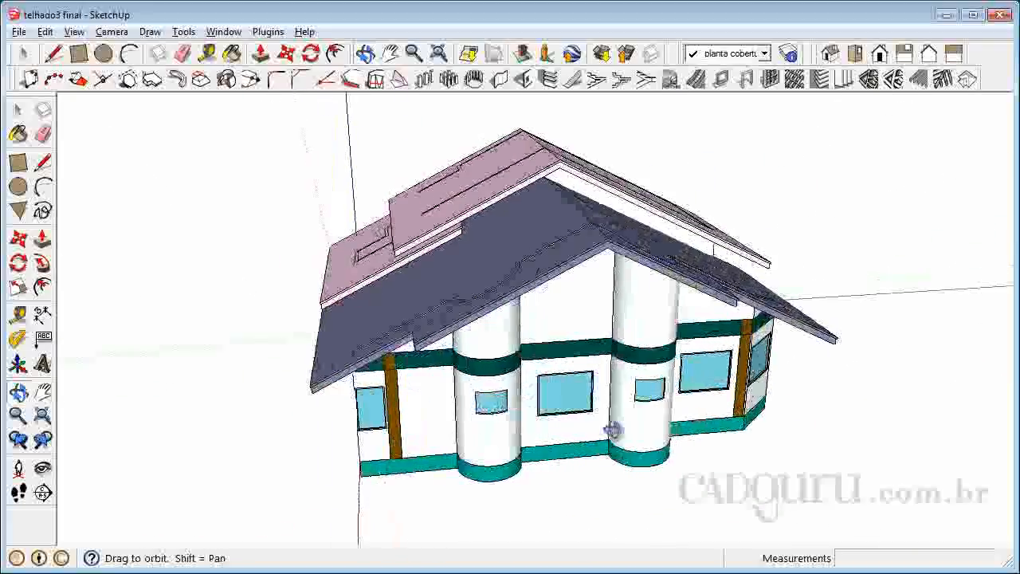
left_click_drag(764, 421, 693, 489)
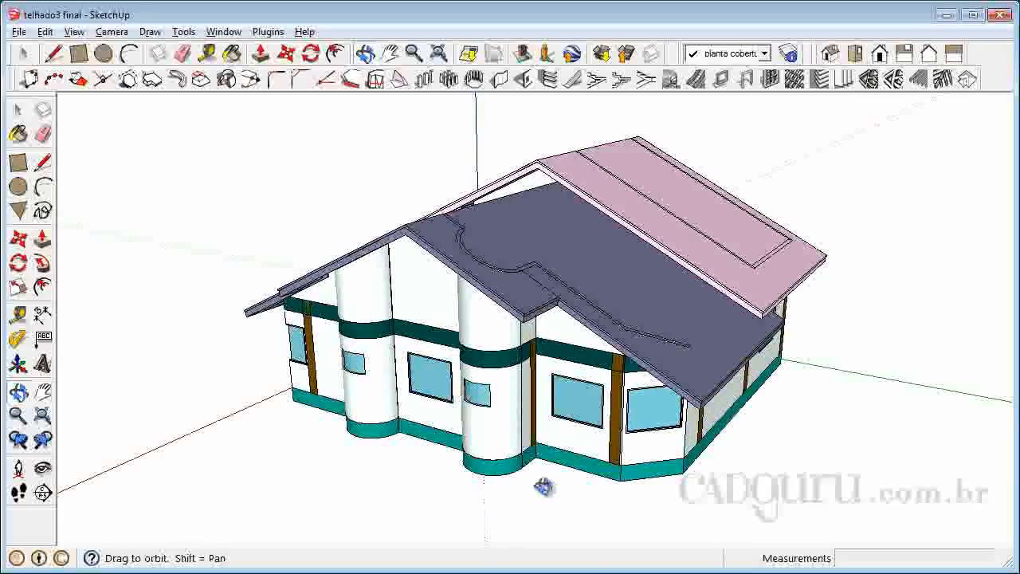